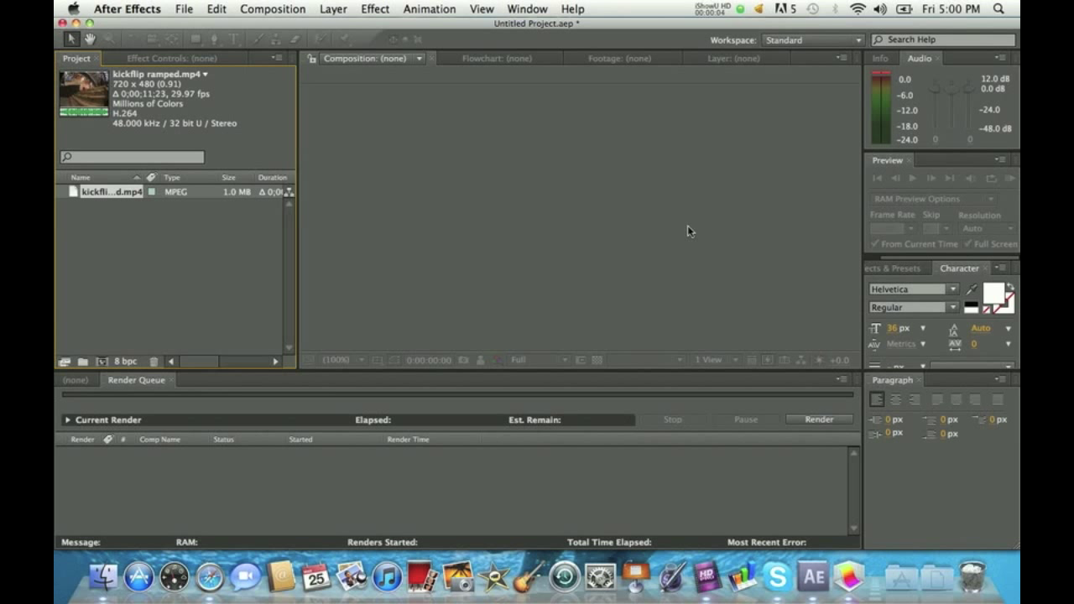
Step: Deselect the footage, then open and close the File menu without choosing a command
left_click(451, 195)
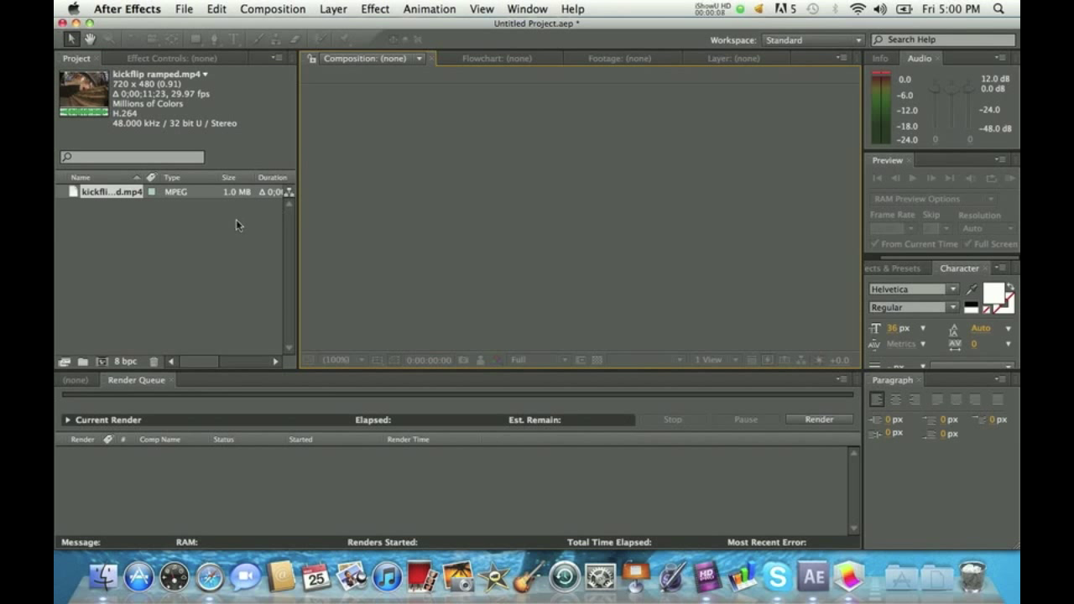
left_click(204, 225)
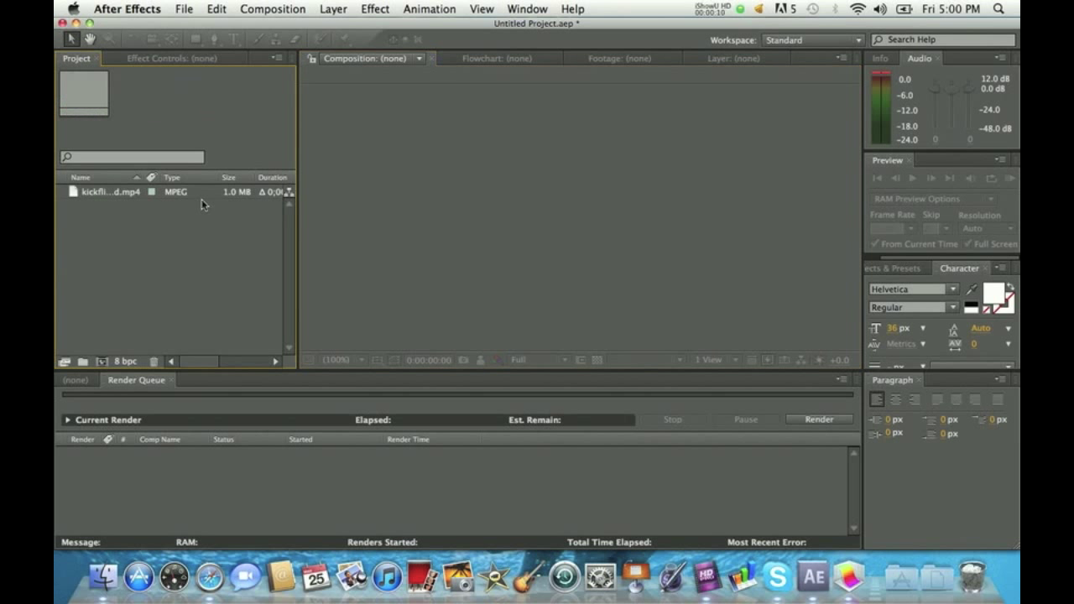
left_click(182, 11)
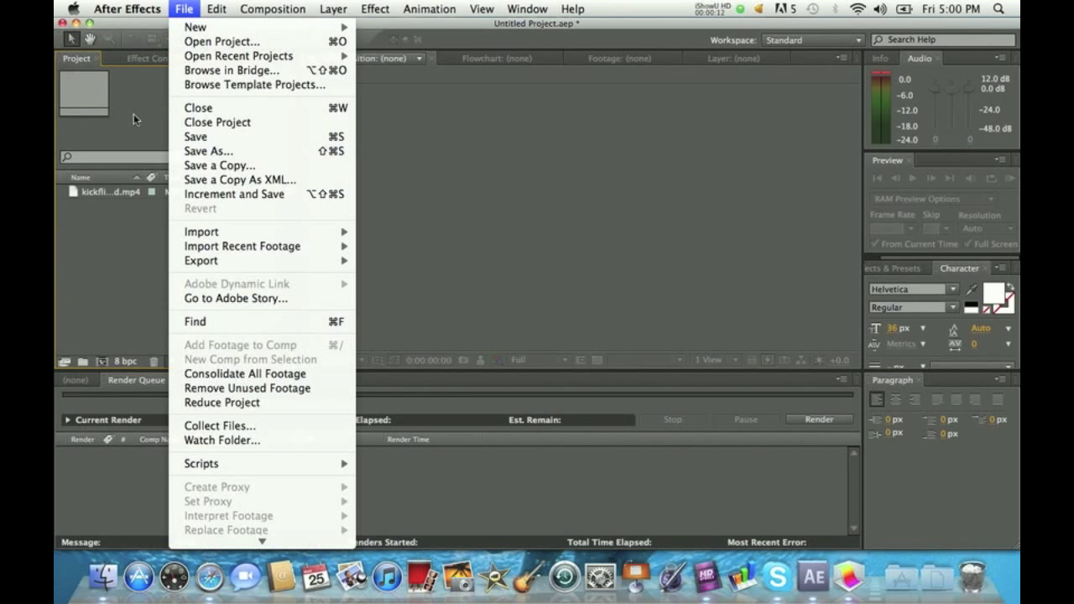
left_click(142, 245)
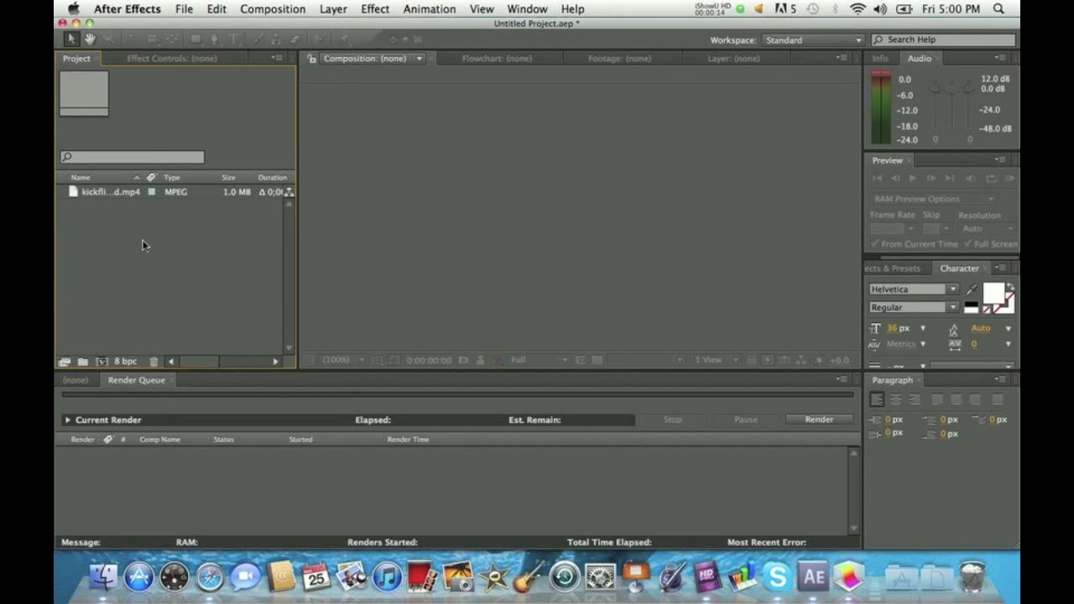
Step: Select the kickflip footage in the Project panel and open the Composition menu
left_click(412, 204)
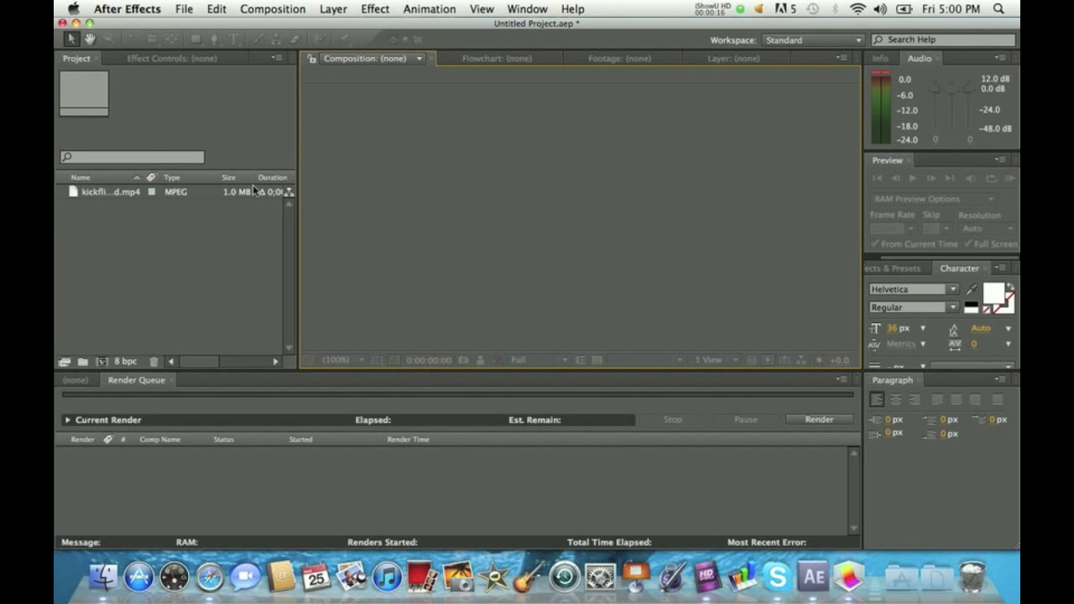
left_click(217, 195)
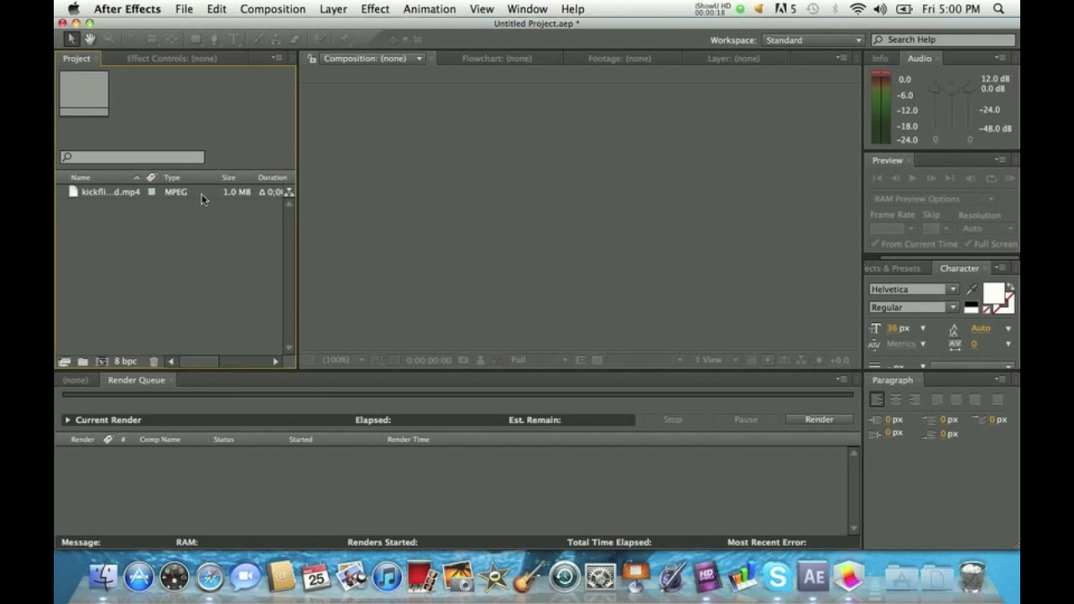
left_click(201, 194)
left_click(265, 10)
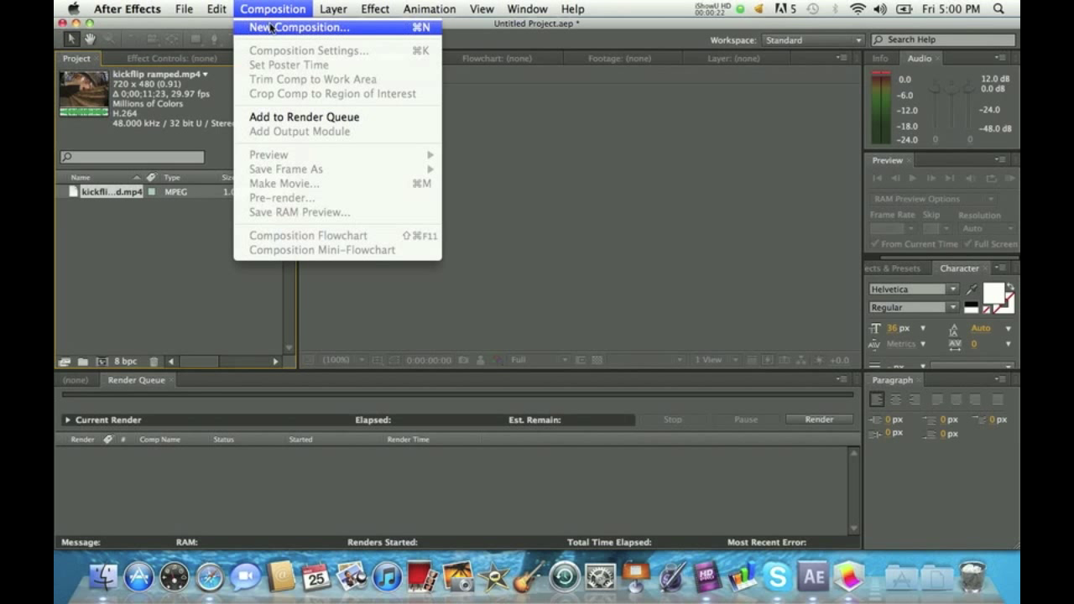
Step: Create composition 'Ramped clip' with NTSC DV preset, HDV 1080/DVCPRO HD 720 (1.33) pixel aspect, Full resolution
left_click(271, 26)
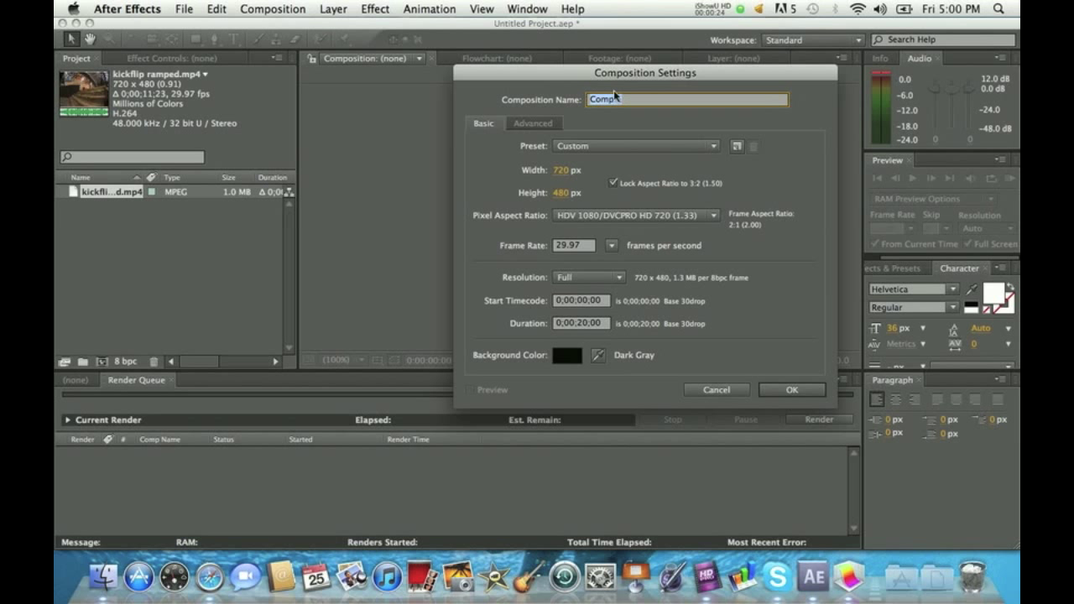
key("BackSpace")
type("Rm")
key("BackSpace")
type("amped clip")
left_click(665, 144)
left_click(668, 149)
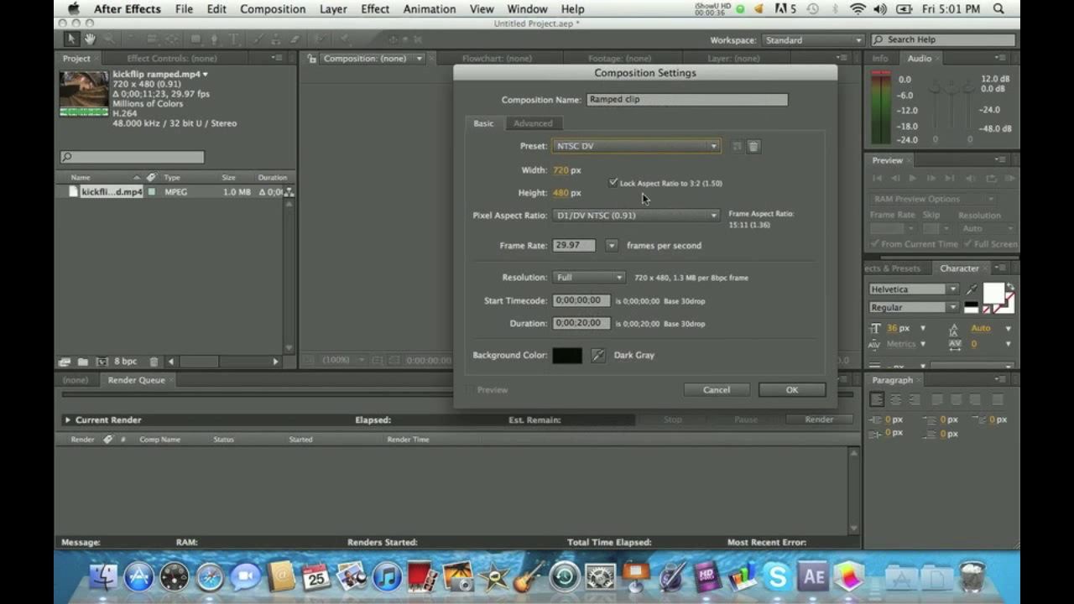
left_click(643, 215)
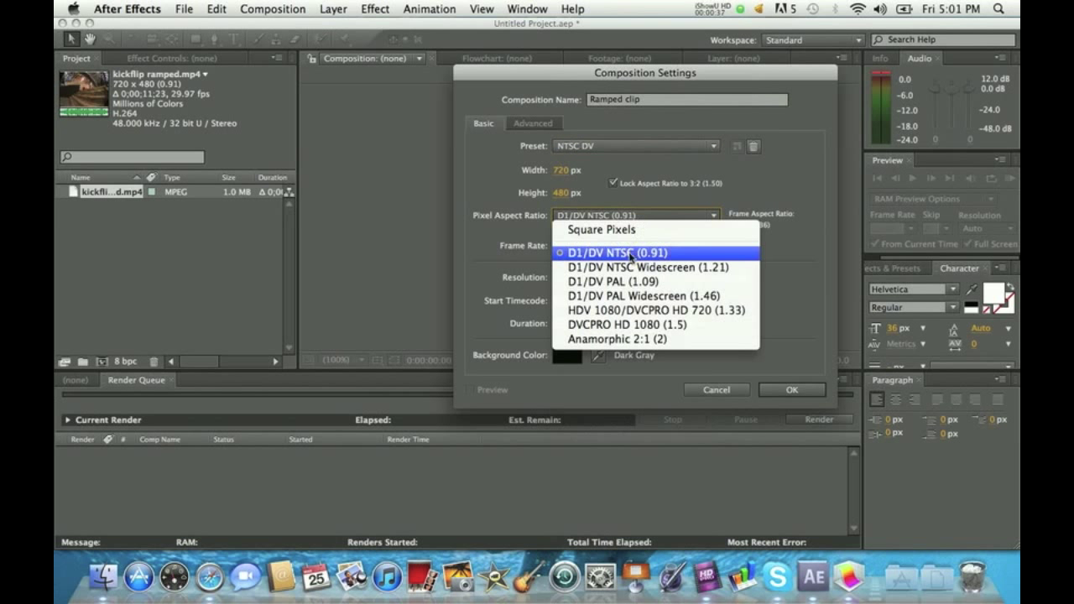
left_click(621, 312)
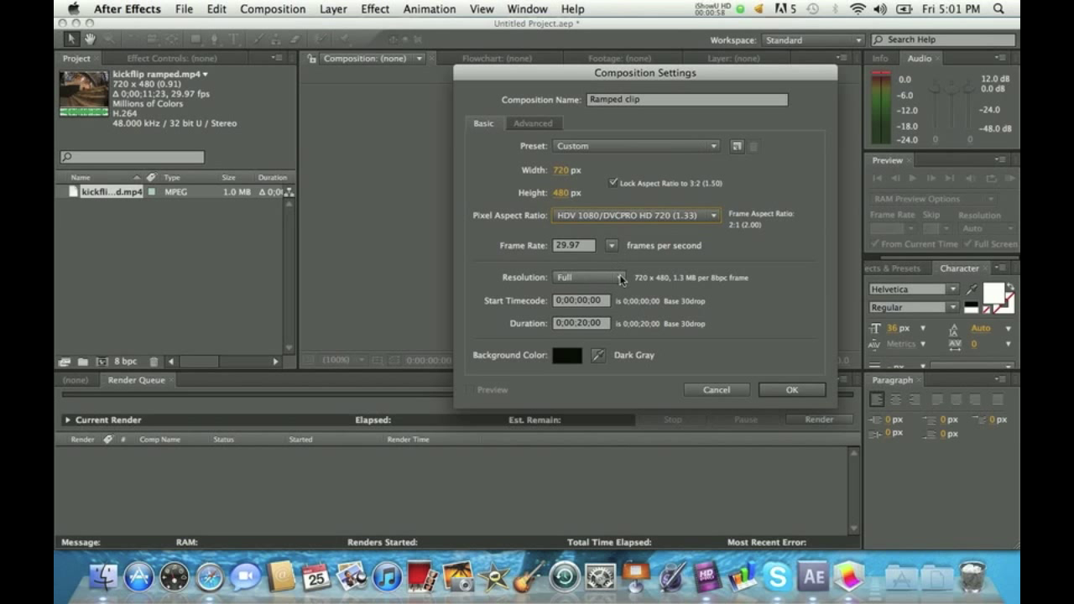
left_click(621, 280)
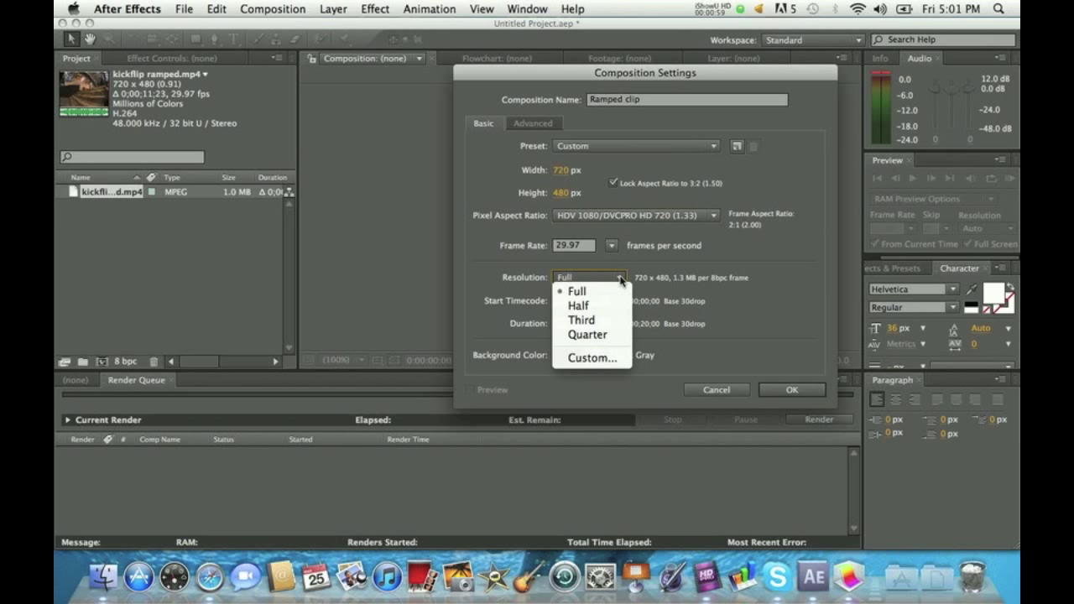
left_click(618, 294)
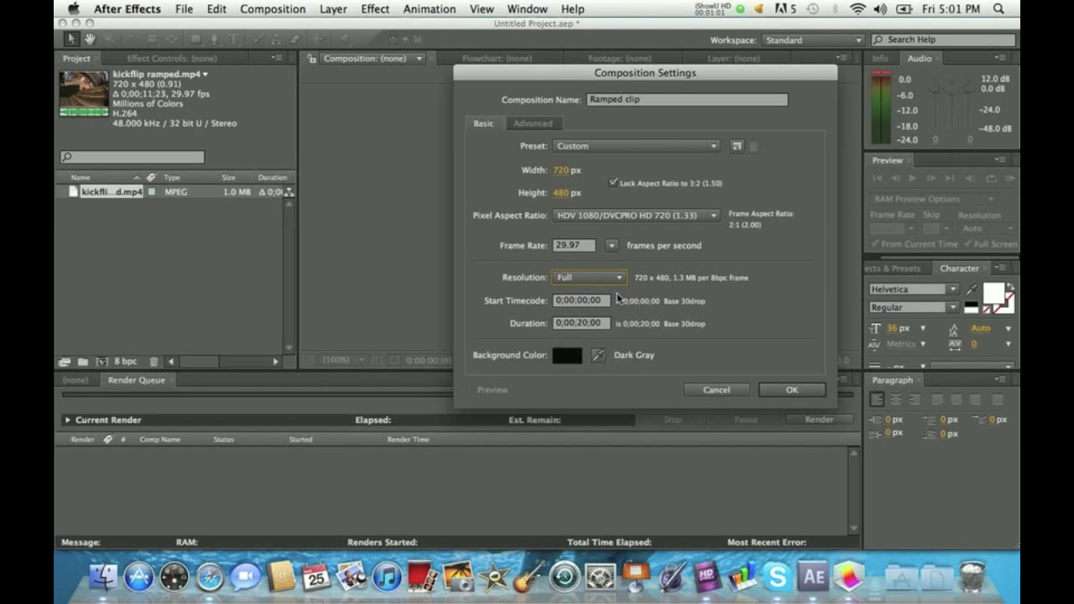
left_click(789, 390)
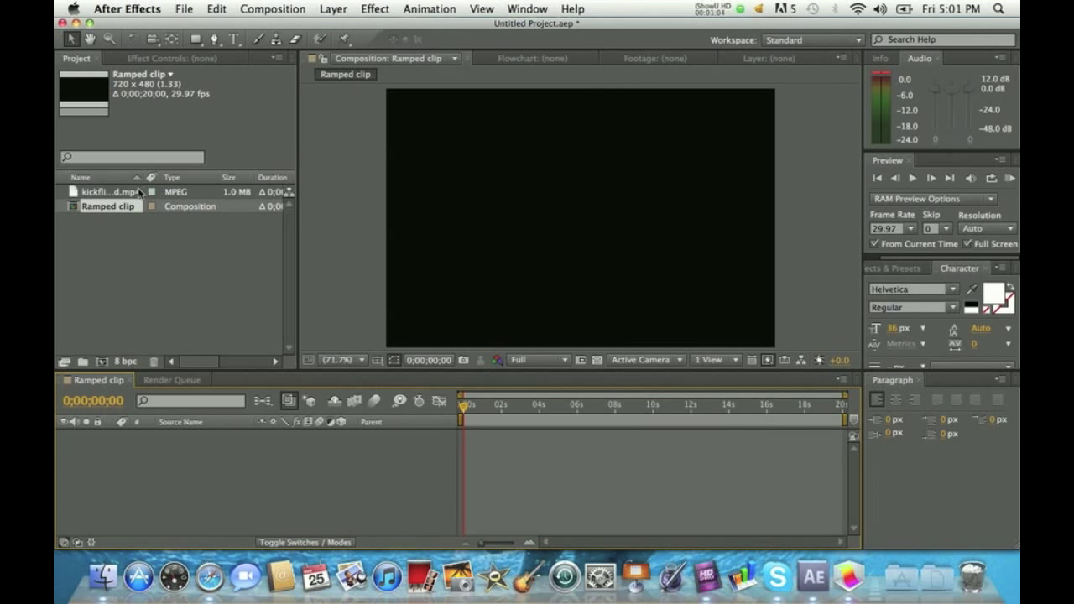
Step: Add the kickflip footage as a layer and stretch it to fill the frame width
left_click(134, 194)
left_click_drag(135, 194, 130, 447)
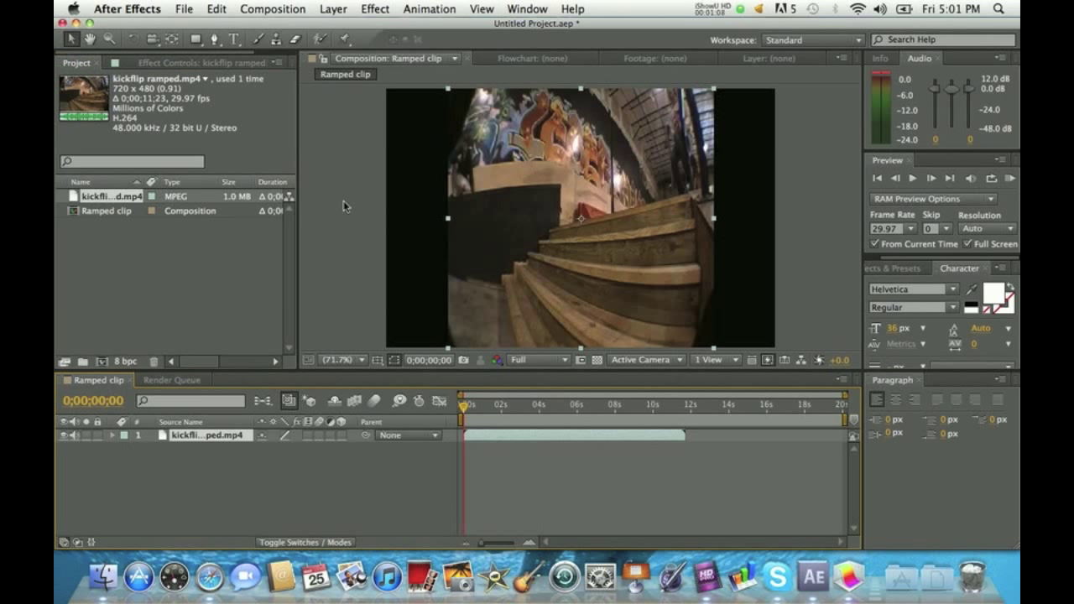
left_click(440, 90)
left_click_drag(440, 91, 387, 92)
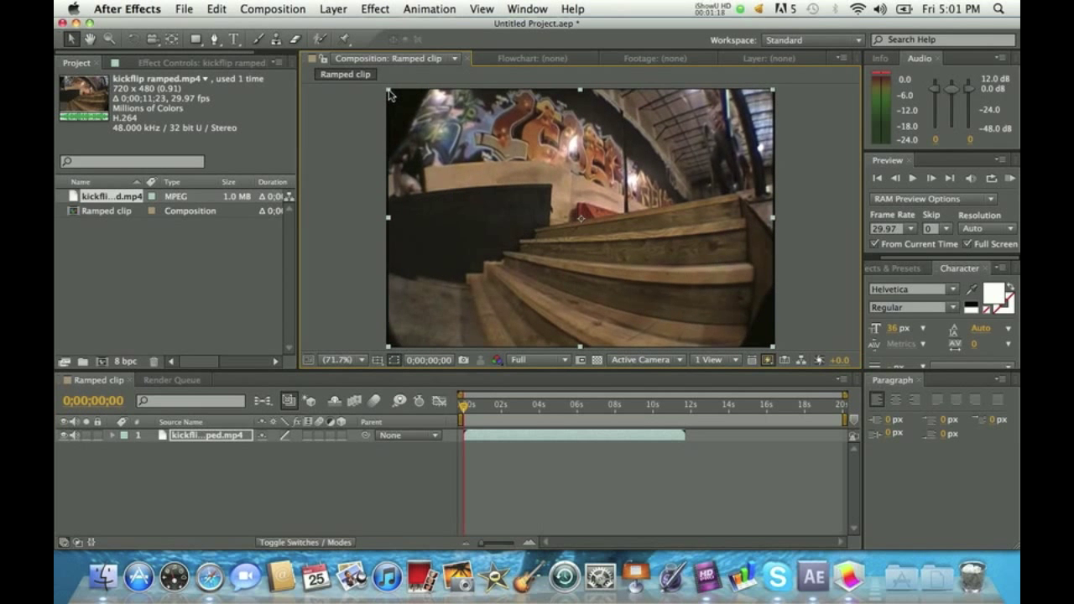
left_click_drag(389, 94, 387, 94)
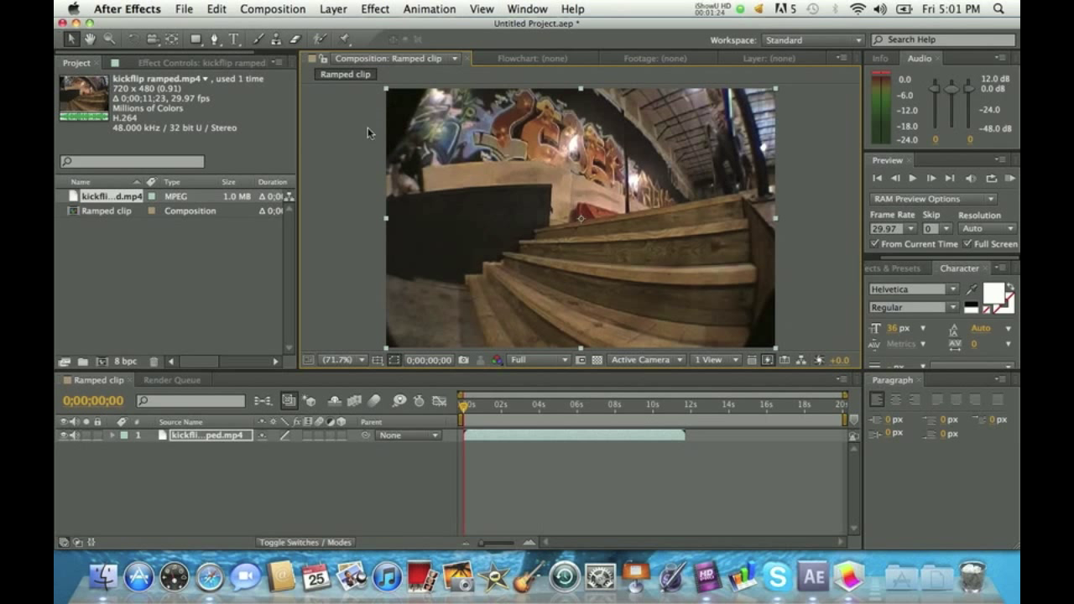
Step: Deselect the layer and set the viewer magnification to Fit up to 100%
left_click(367, 127)
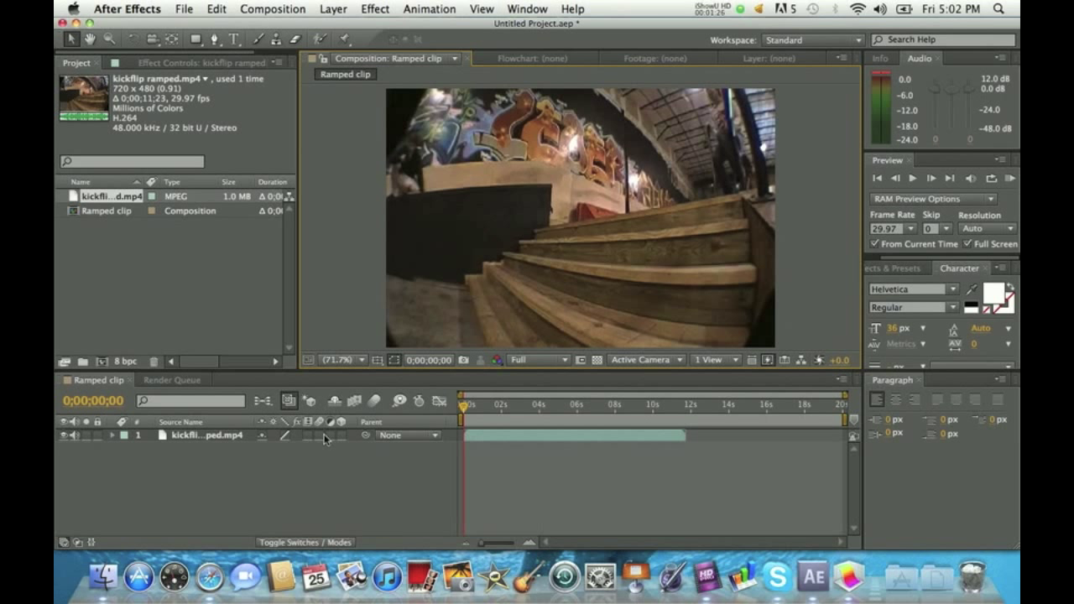
left_click(362, 360)
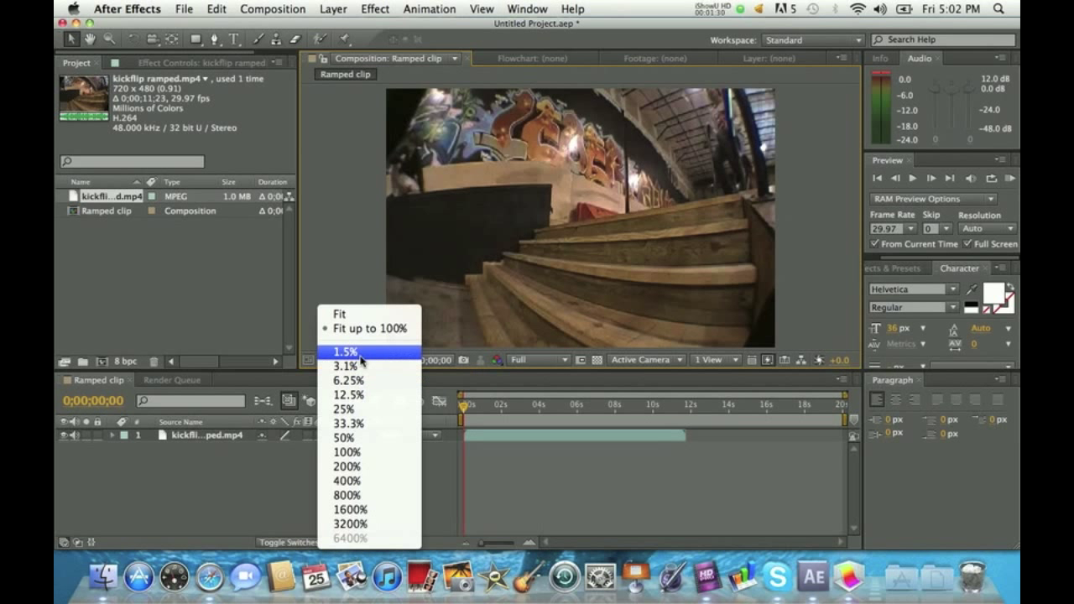
left_click(413, 333)
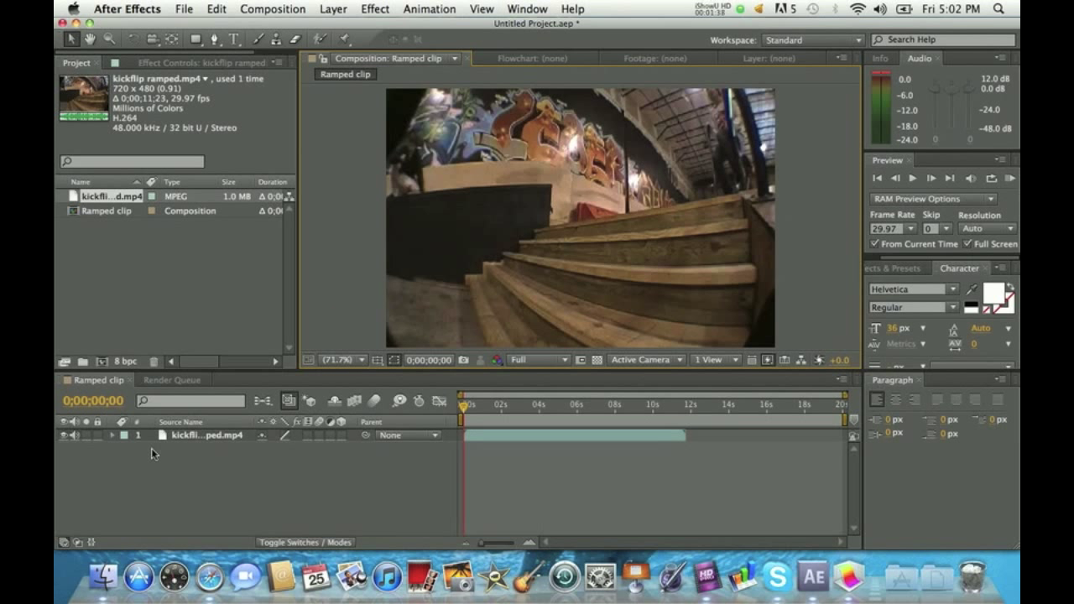
Step: Enable Time Remapping on the kickflip layer and move the current time later into the clip
left_click(202, 438)
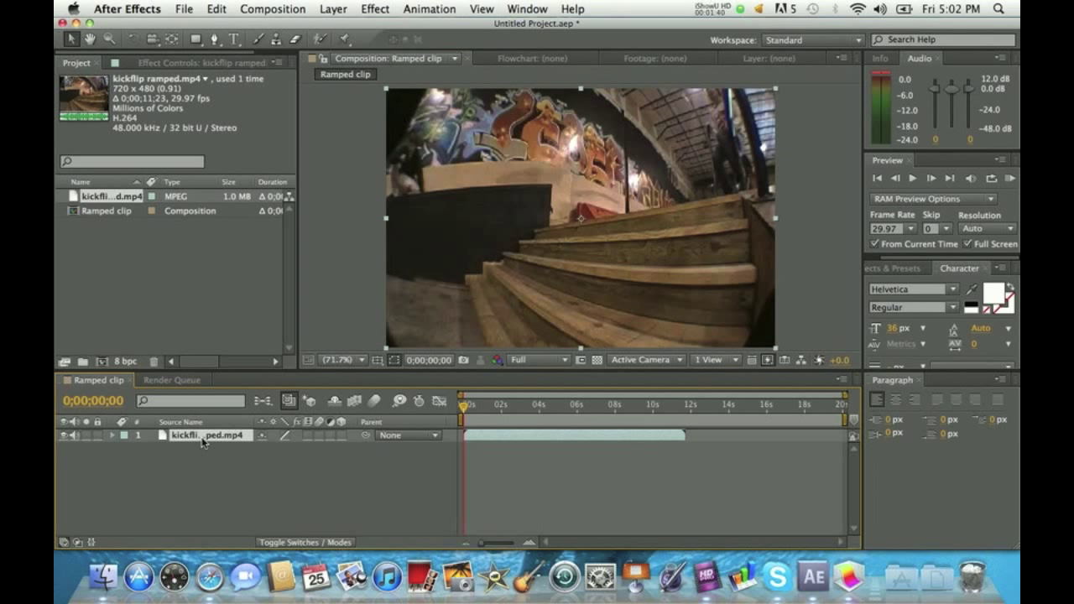
right_click(202, 440)
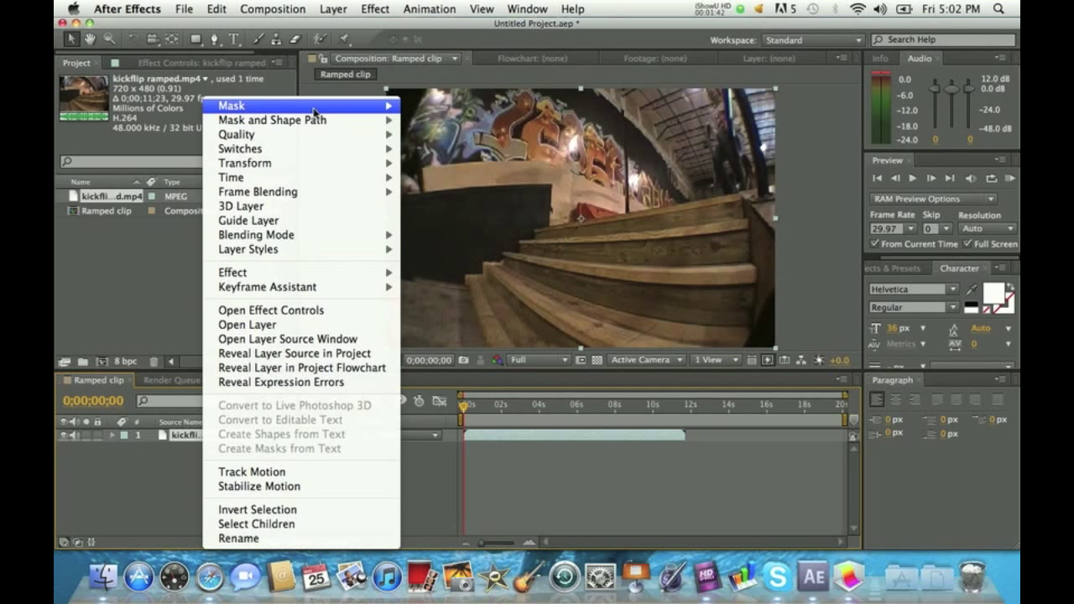
mouse_move(303, 181)
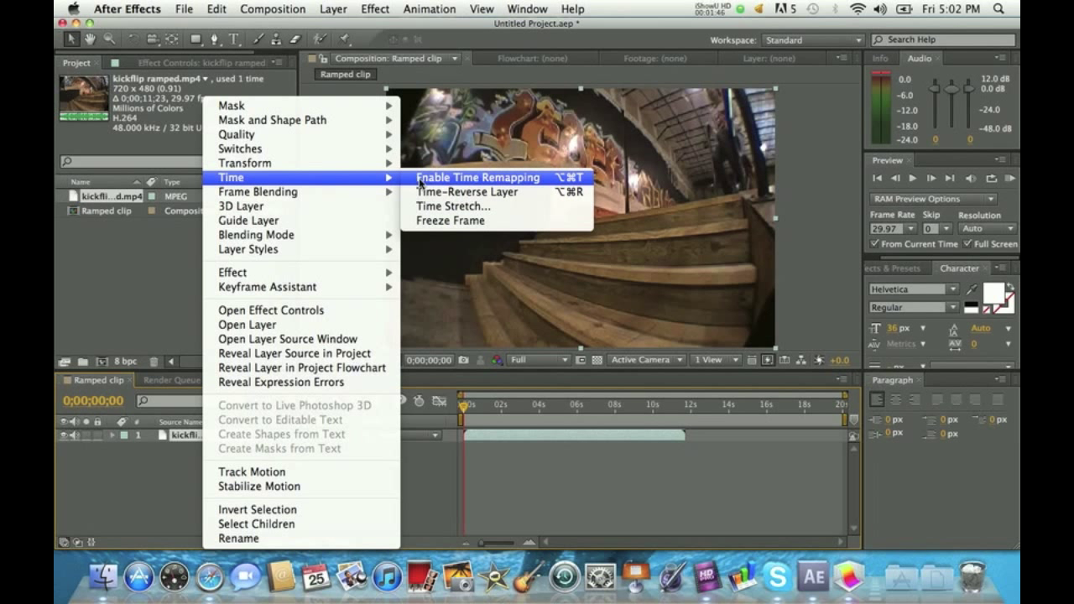
left_click(421, 178)
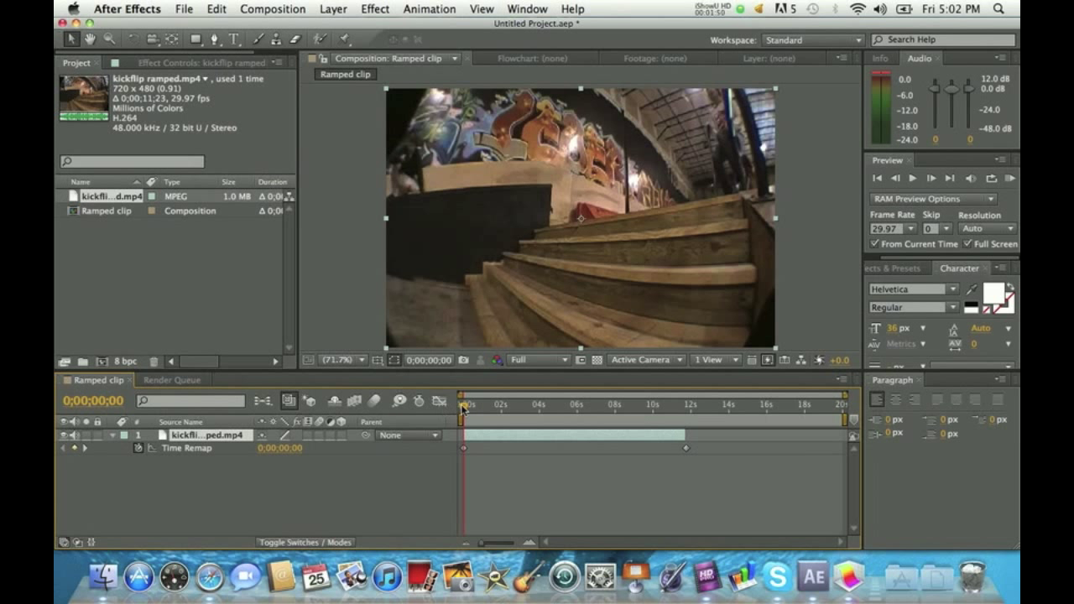
left_click_drag(467, 409, 555, 408)
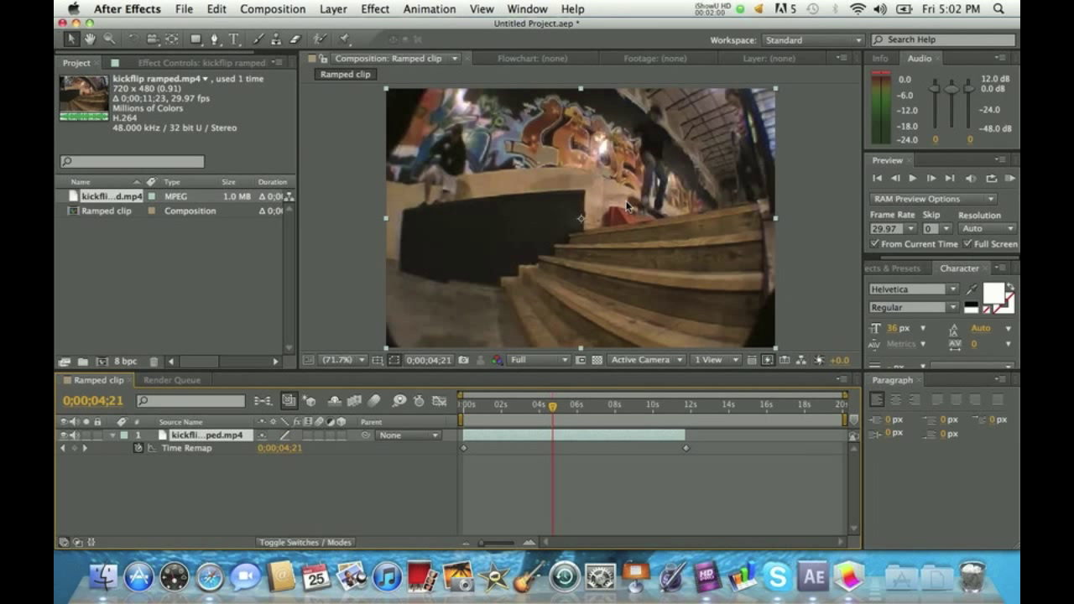
Step: Add Time Remap keyframes at 0;00;04;21 and 0;00;05;13, then select all keyframes
left_click(74, 449)
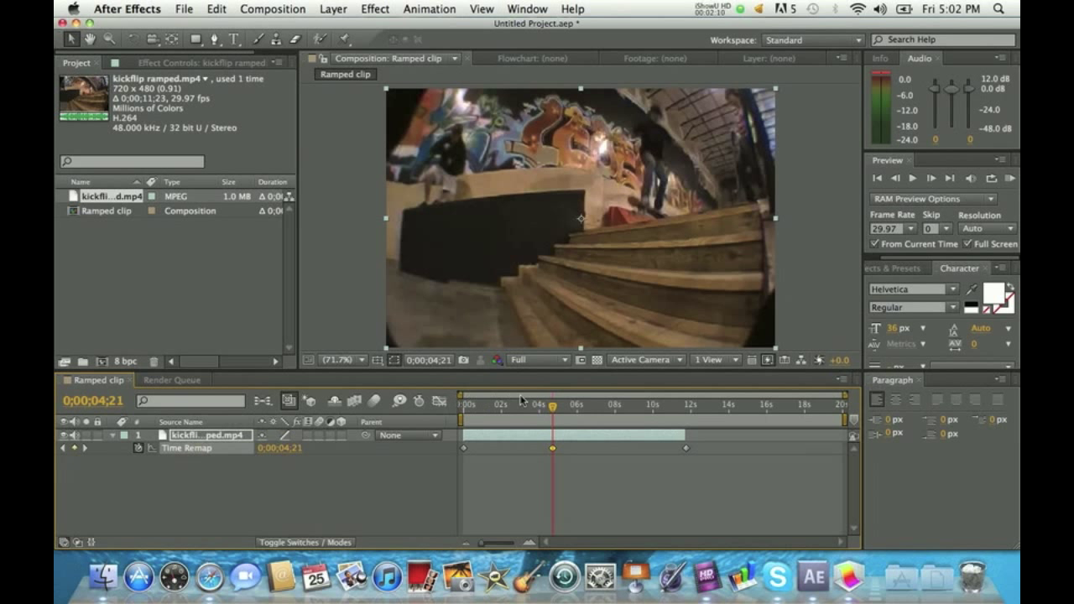
left_click_drag(554, 410, 569, 410)
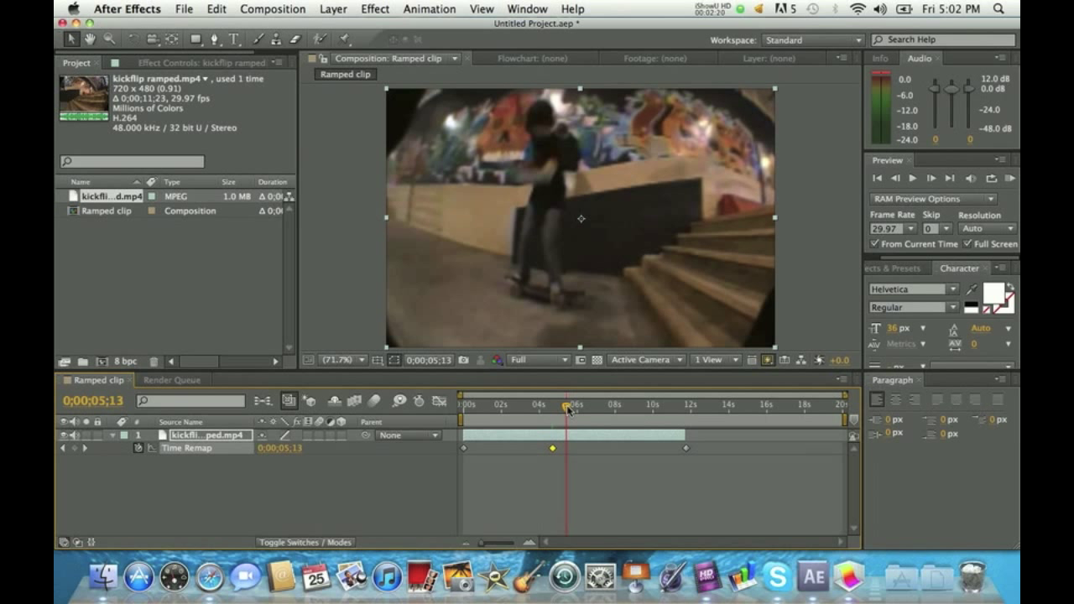
left_click(74, 448)
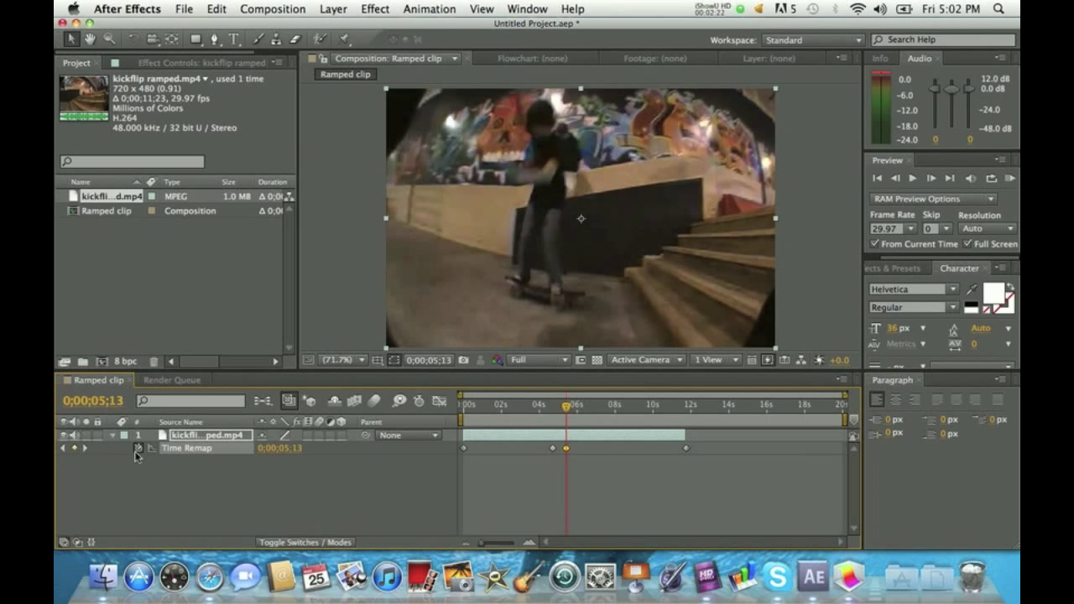
left_click_drag(255, 468, 357, 436)
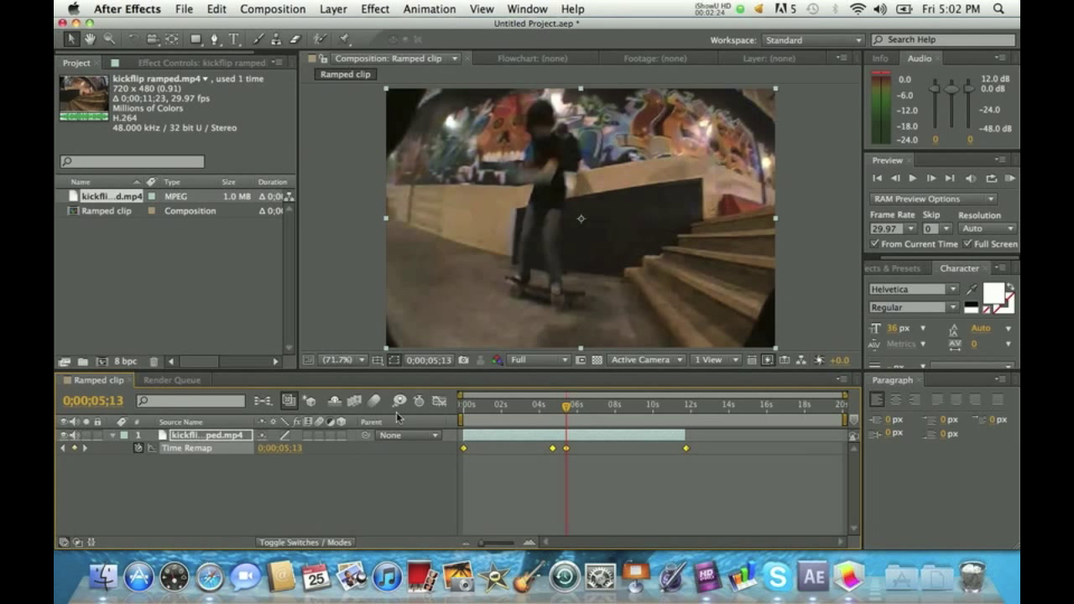
Step: In the Time Remap speed graph, fit the curve to view and drag a keyframe down to slow the clip
left_click(439, 402)
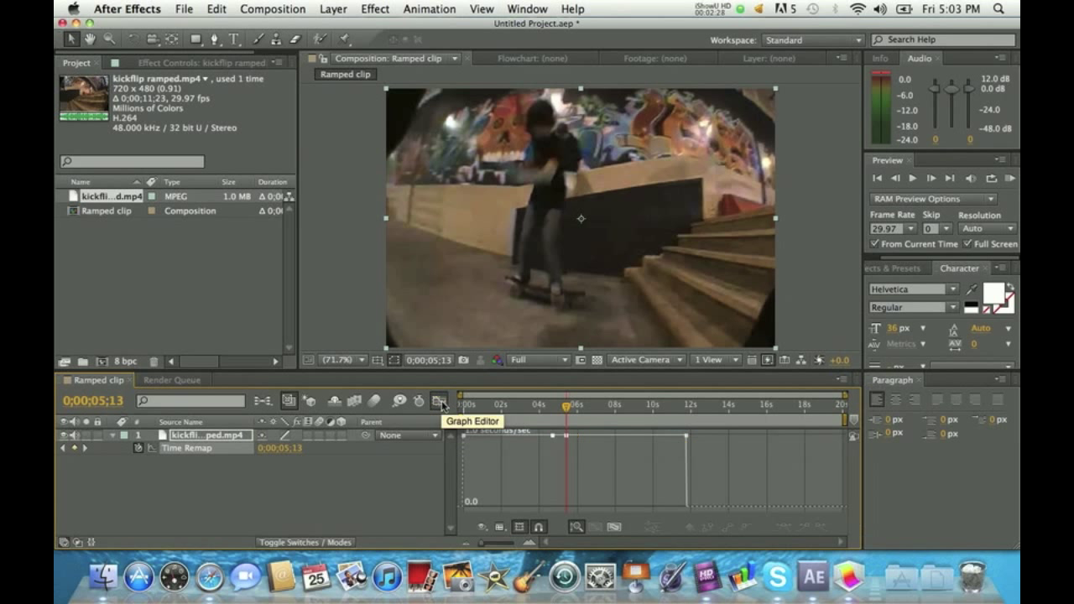
left_click_drag(568, 406, 603, 406)
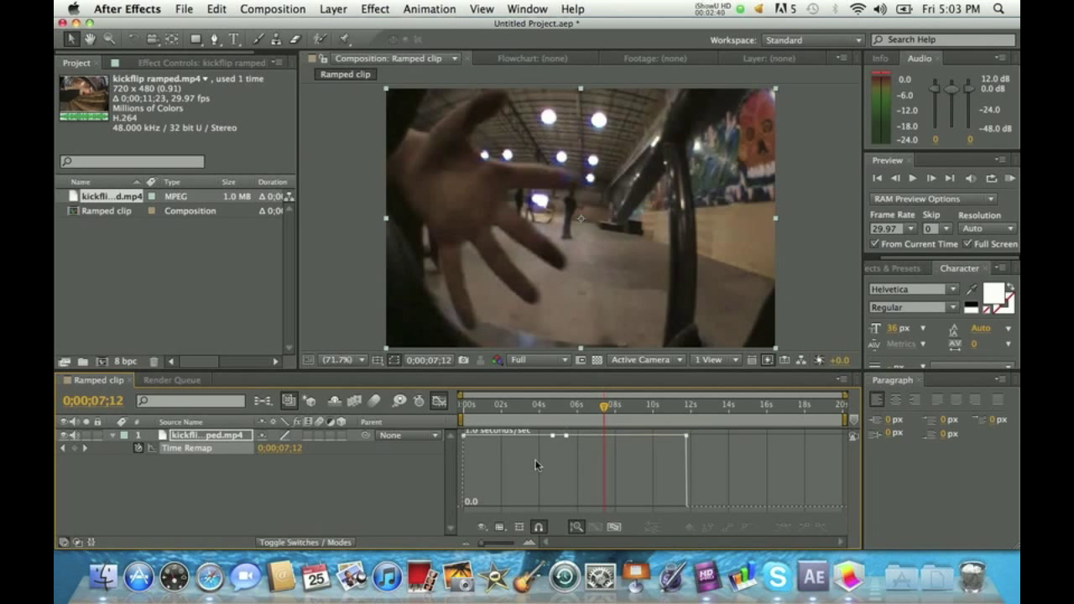
left_click(615, 527)
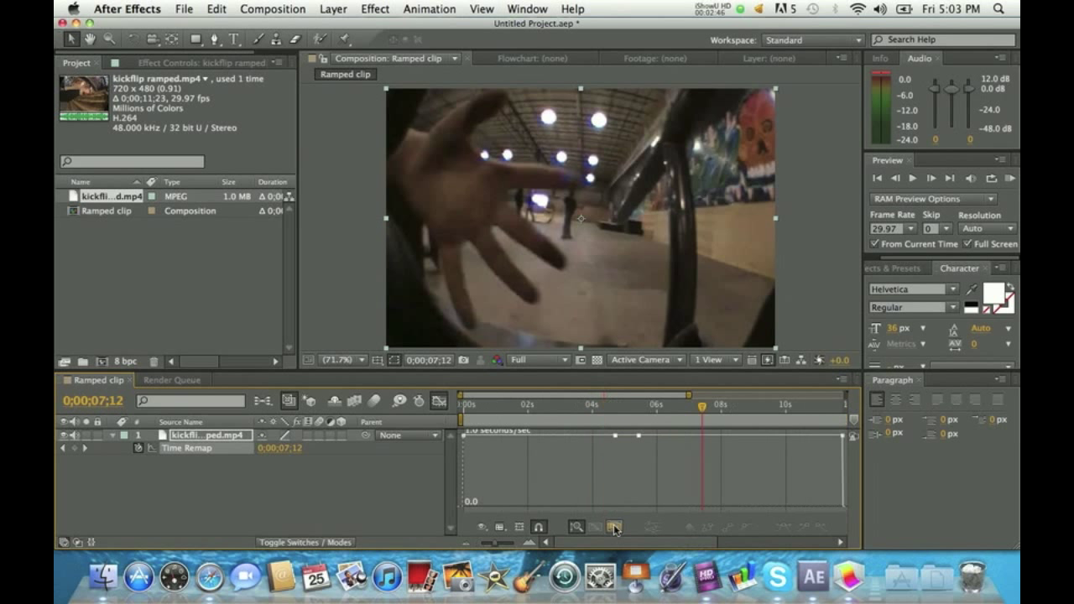
double_click(669, 436)
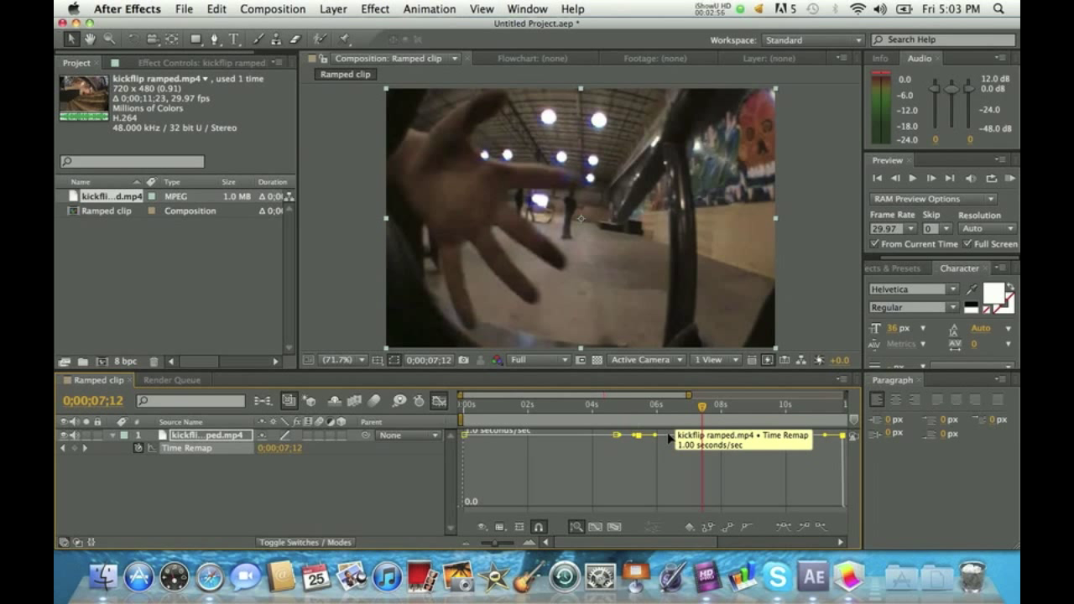
left_click_drag(669, 440, 712, 448)
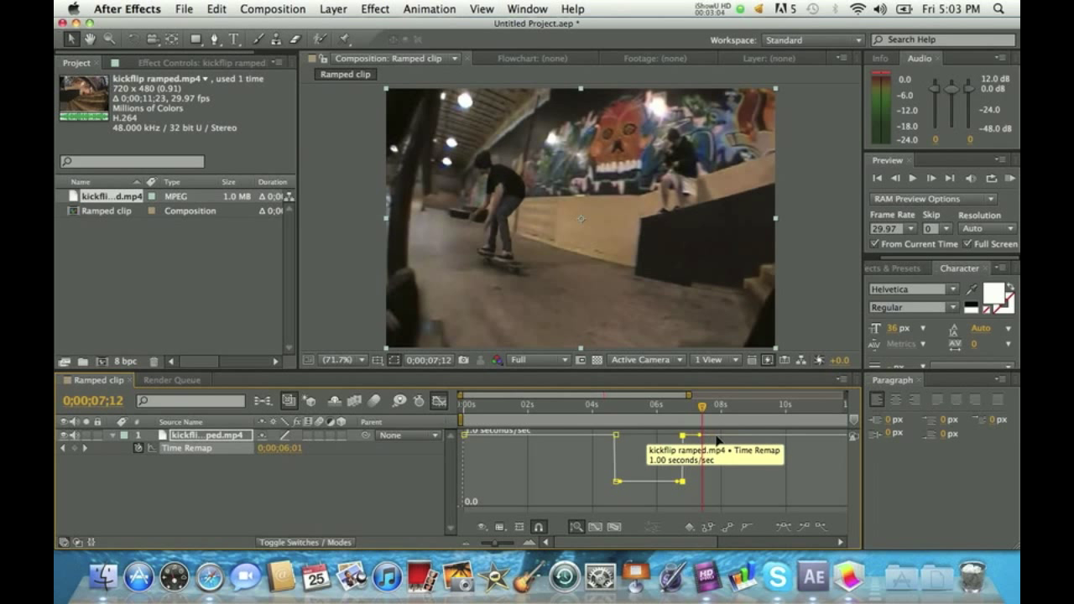
Step: Drag the Bezier influence handles on both sides to ease the slow section into a U-shaped dip
left_click(651, 469)
double_click(621, 483)
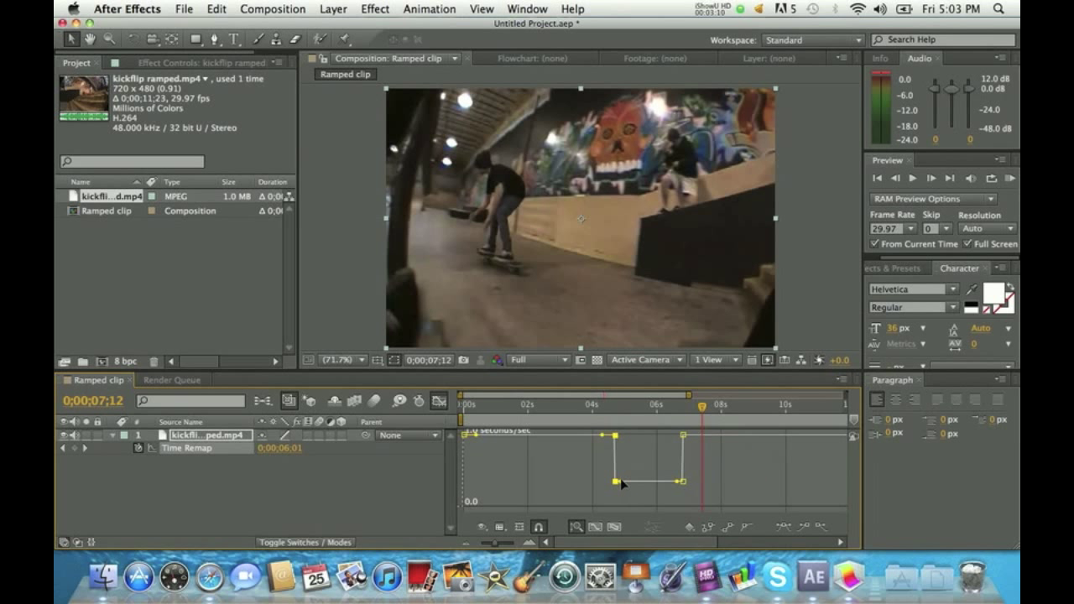
left_click_drag(621, 483, 622, 459)
left_click_drag(678, 484, 677, 462)
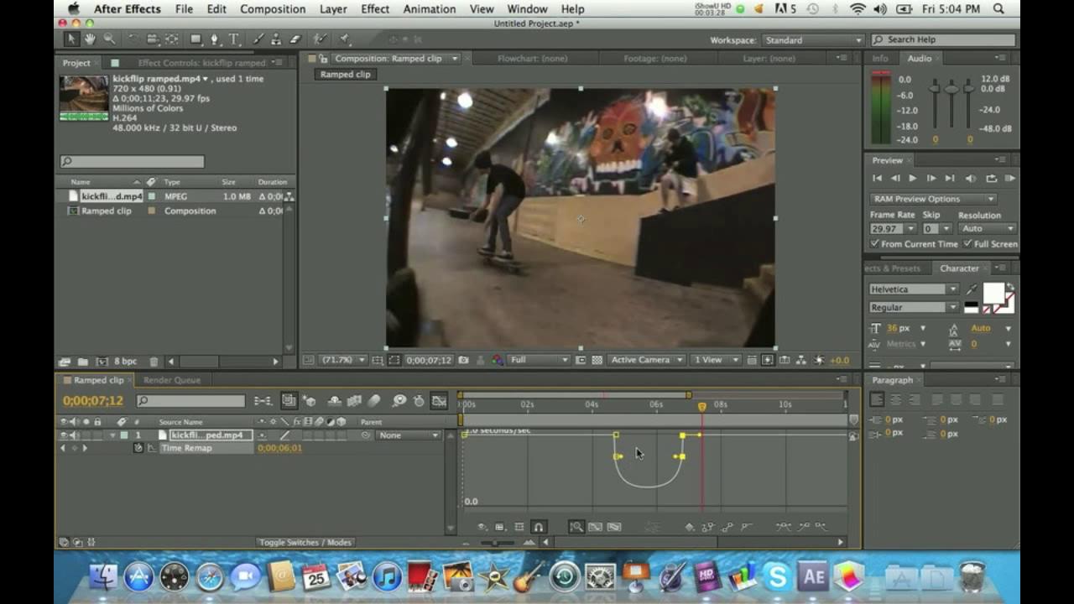
Step: Preview the speed ramp from 0;00;04;11, then return to 0;00;04;14
left_click_drag(703, 410, 608, 415)
key("space")
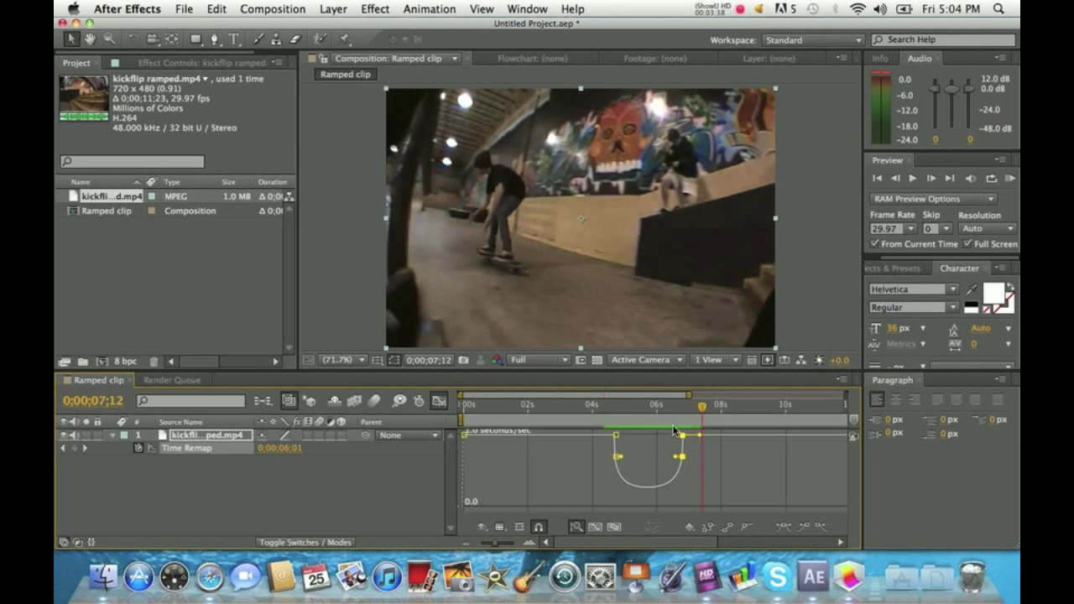
left_click(618, 408)
left_click_drag(617, 410, 608, 410)
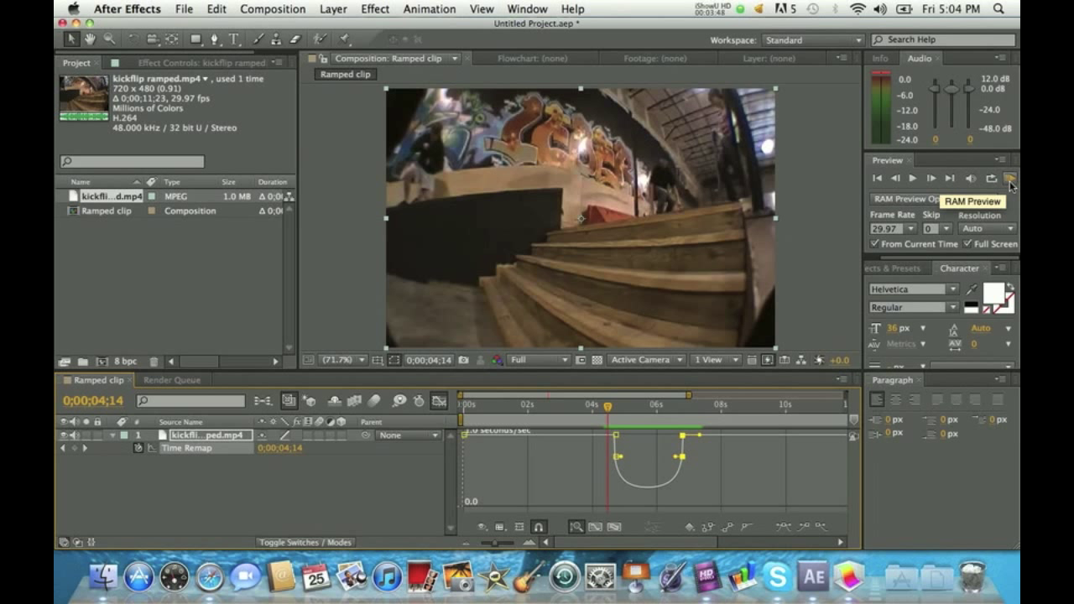
left_click(1009, 181)
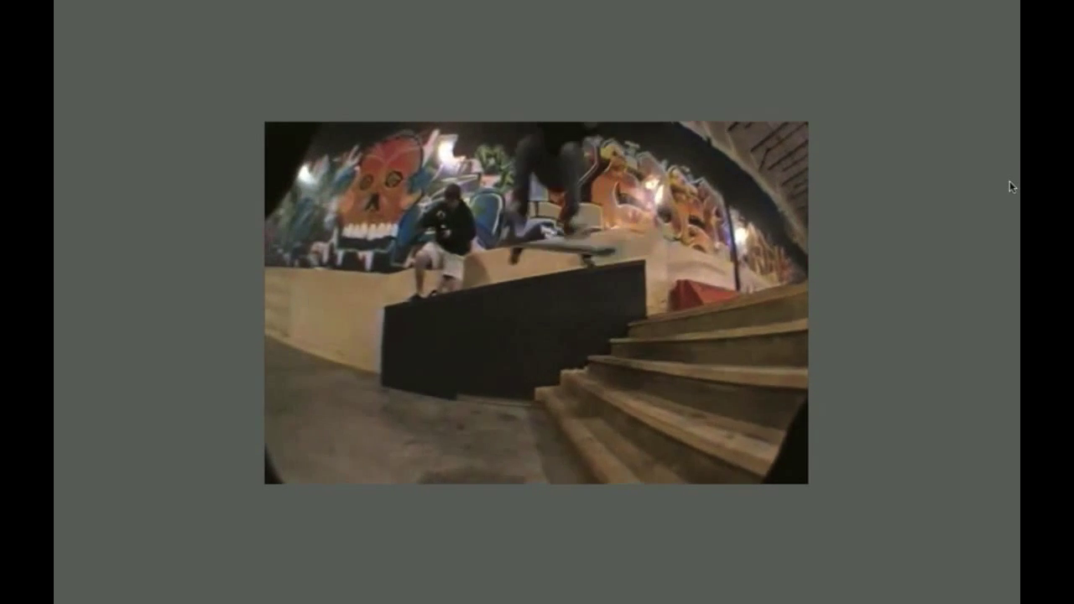
left_click(1010, 181)
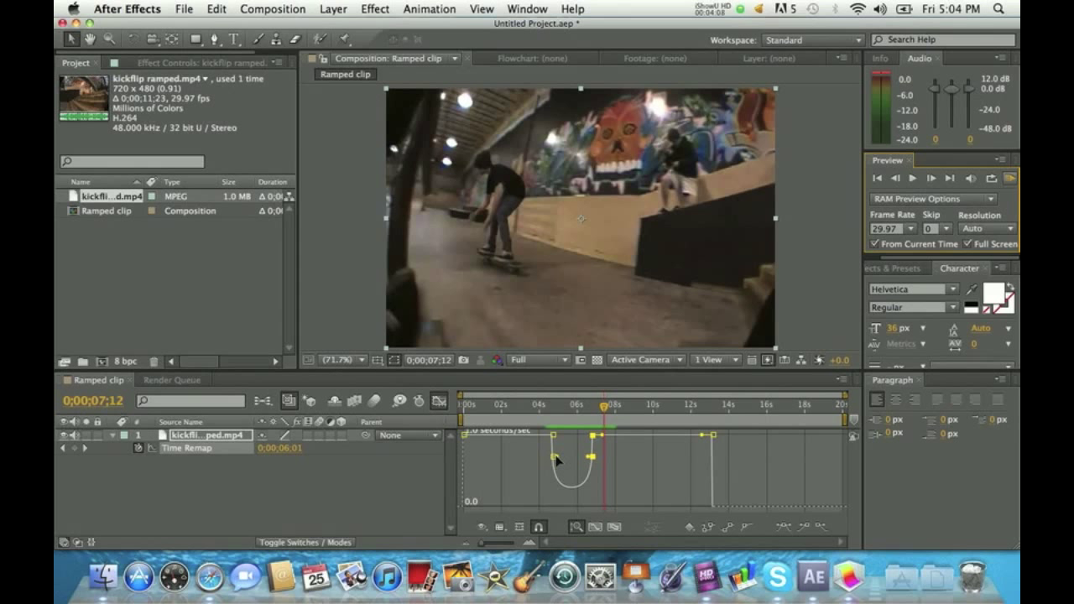
Step: Increase both keyframes' easing influence to deepen the dip and shift a keyframe about 13 frames earlier
left_click_drag(560, 459, 564, 460)
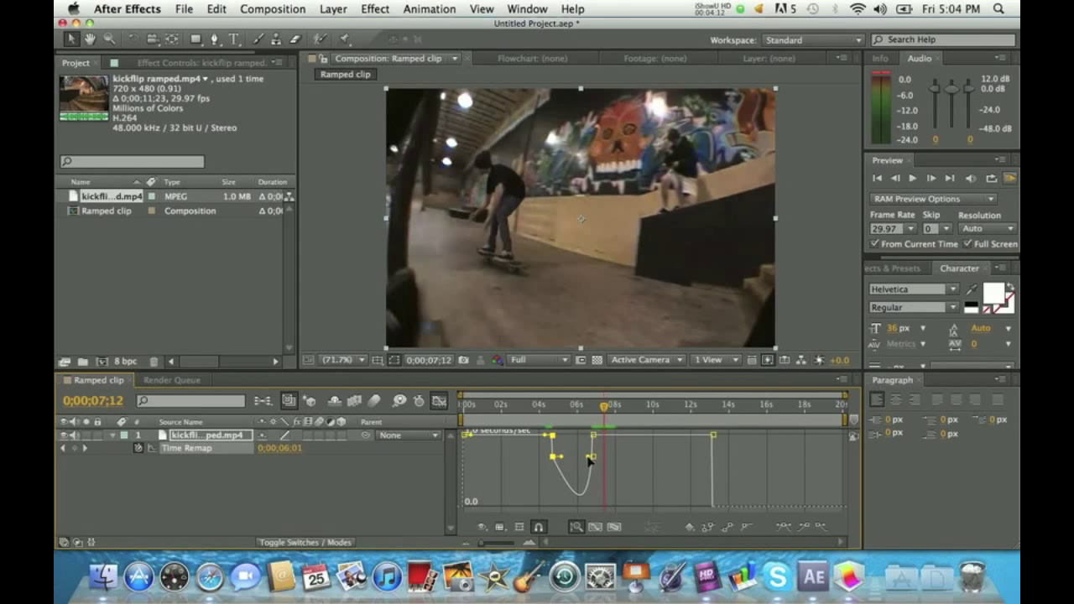
left_click_drag(590, 460, 585, 458)
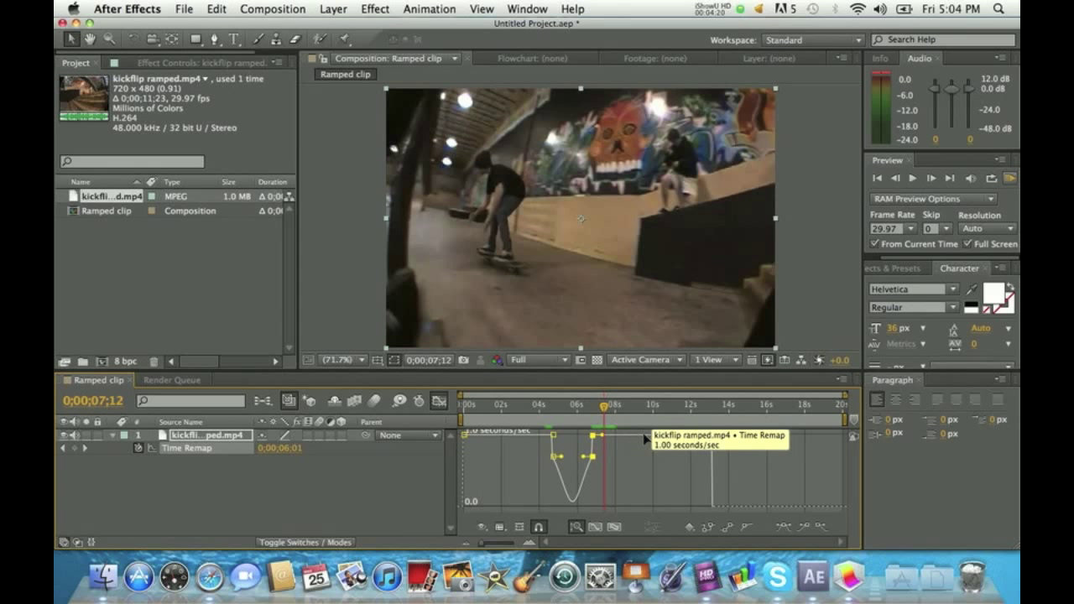
left_click_drag(645, 438, 637, 437)
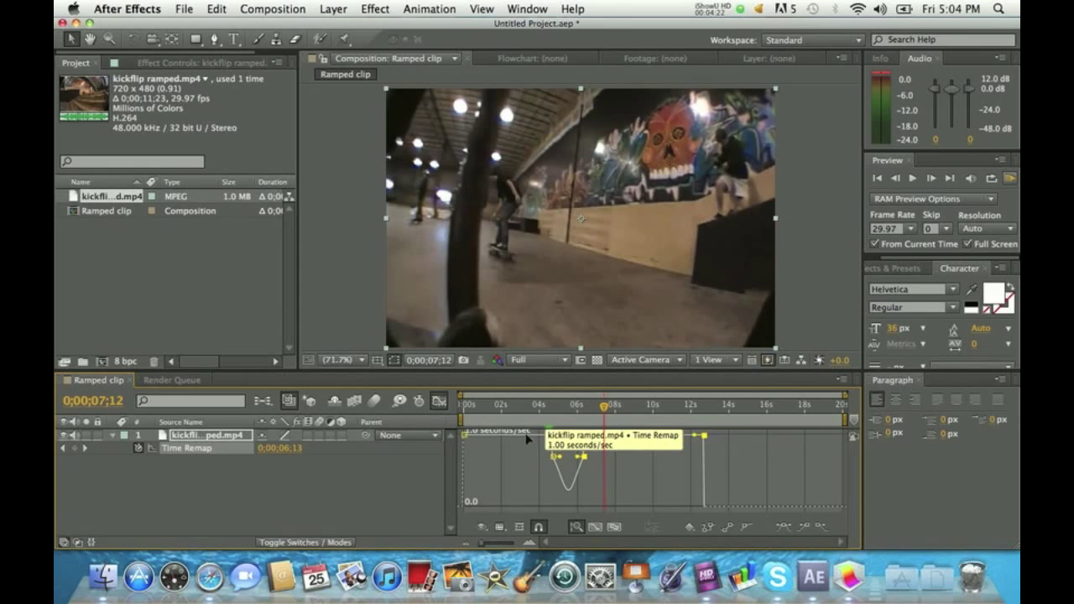
Step: Preview the adjusted ramp from 0;00;04;10, then go back to 0;00;04;13
left_click_drag(603, 411, 545, 411)
key("space")
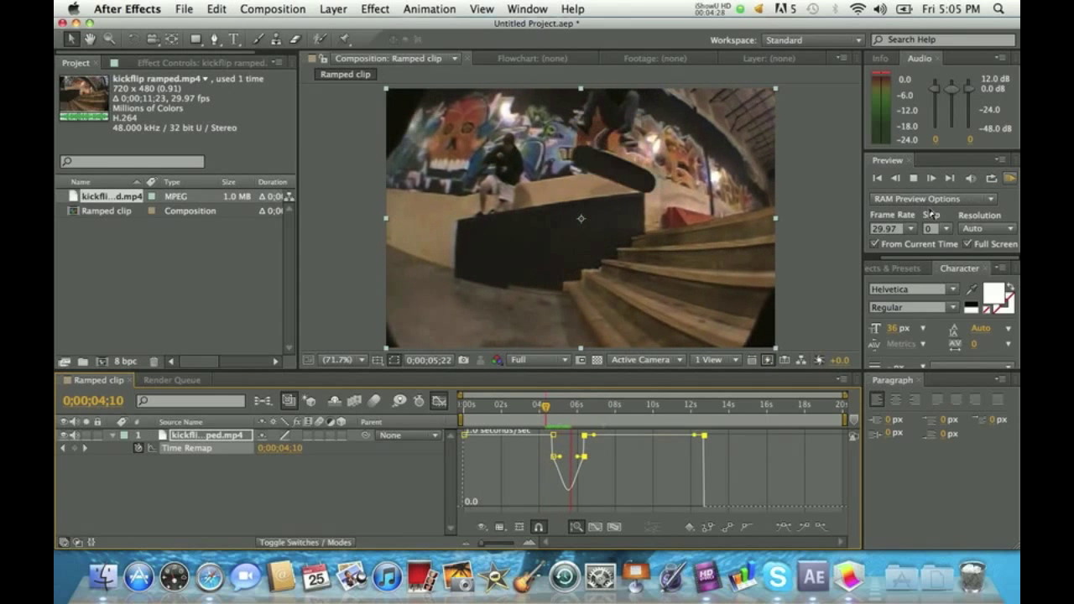
key("space")
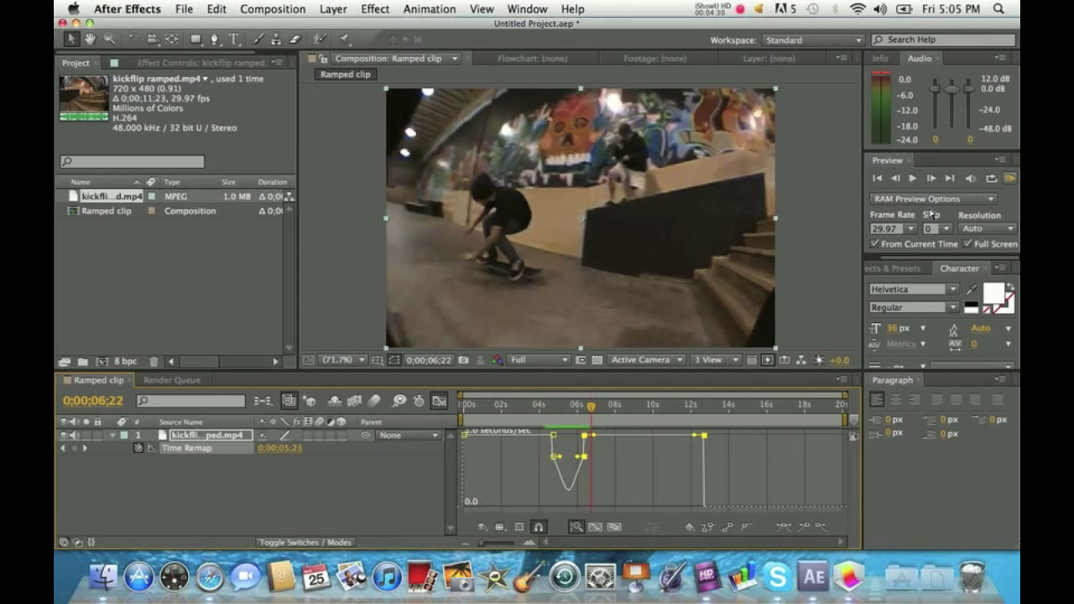
left_click_drag(591, 410, 546, 411)
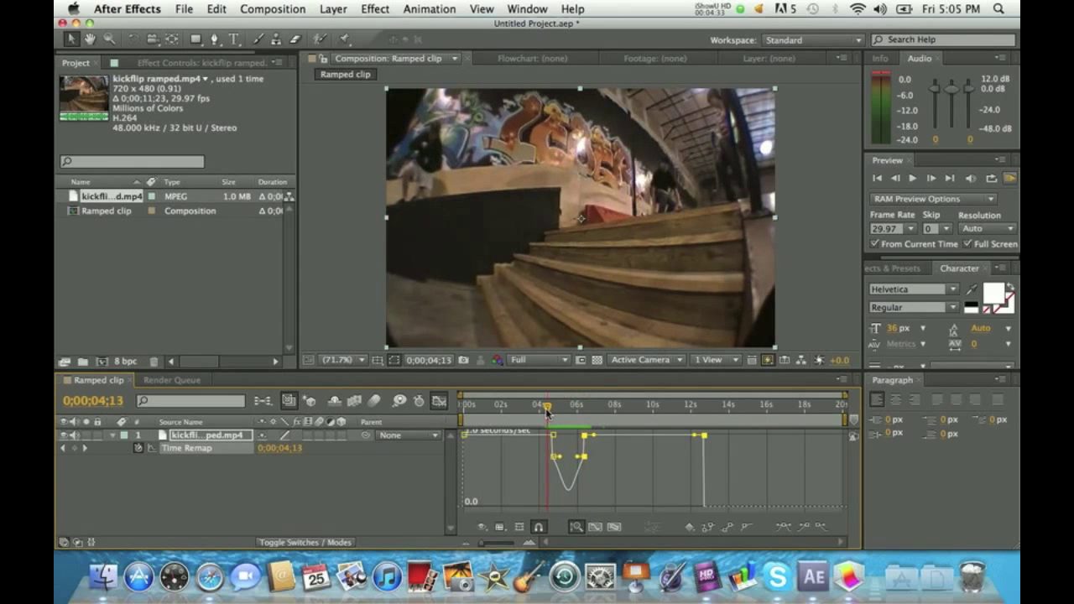
Step: Play and stop a full-screen RAM preview of the ramp, then open the Composition menu
left_click(1010, 178)
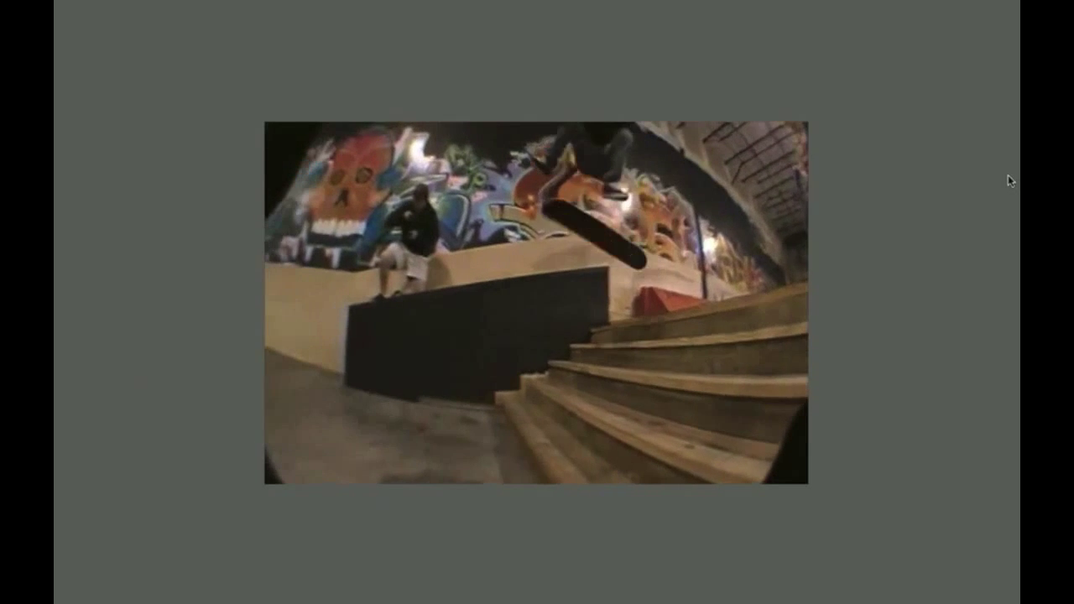
left_click(1009, 178)
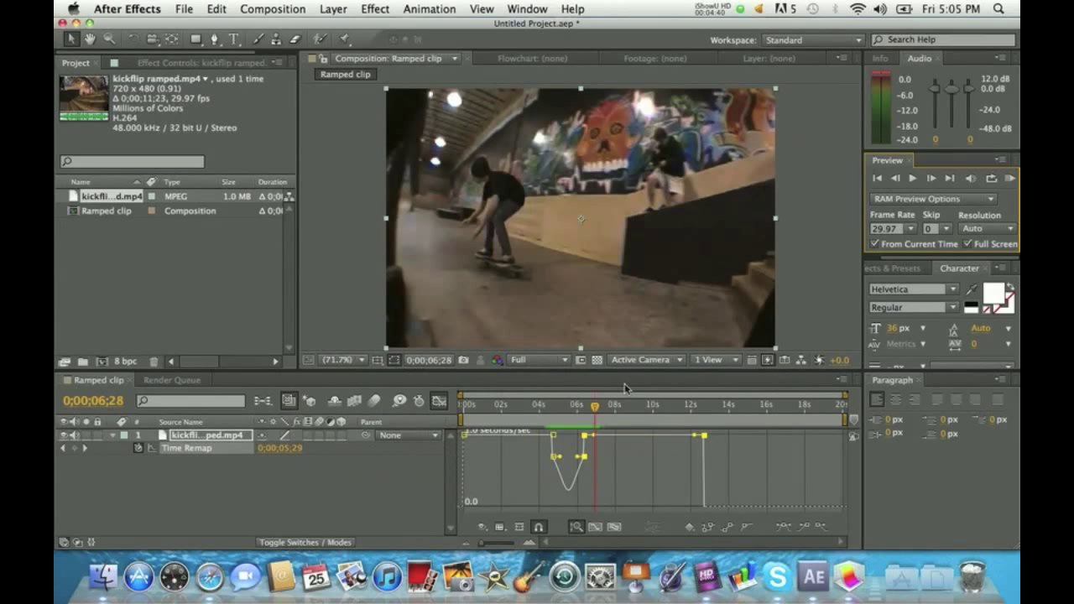
mouse_move(521, 428)
left_click(265, 12)
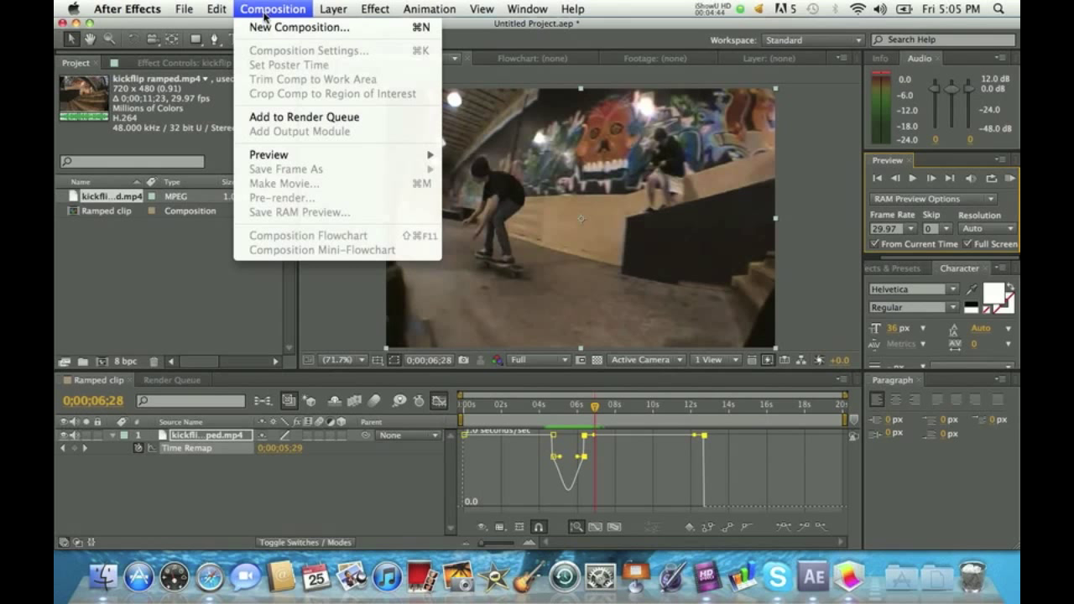
Step: Add the composition to the Render Queue with an H.264 output module and audio output enabled
left_click(266, 123)
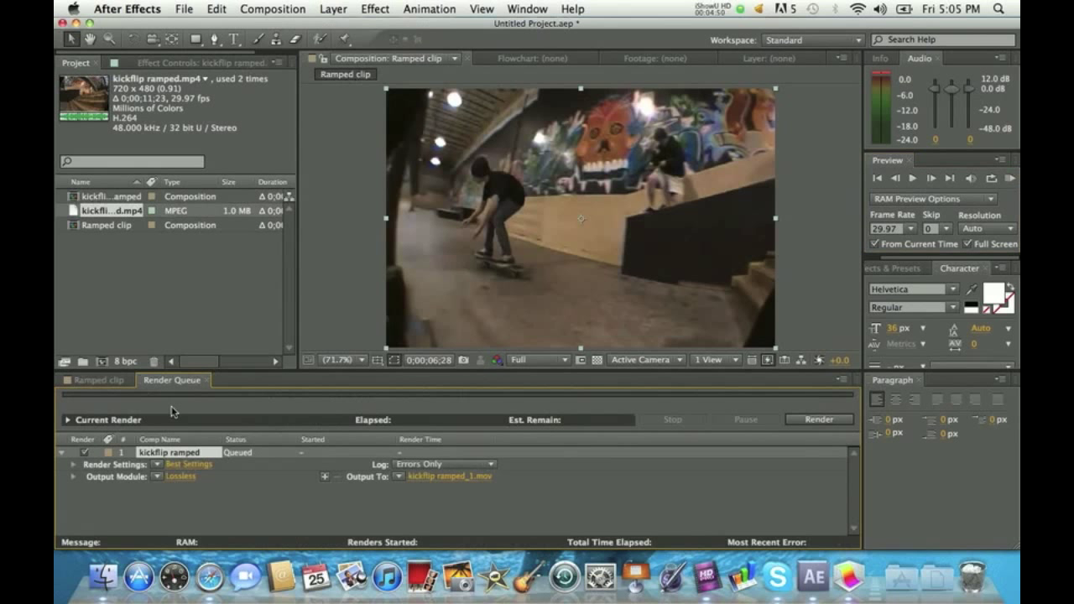
left_click(177, 477)
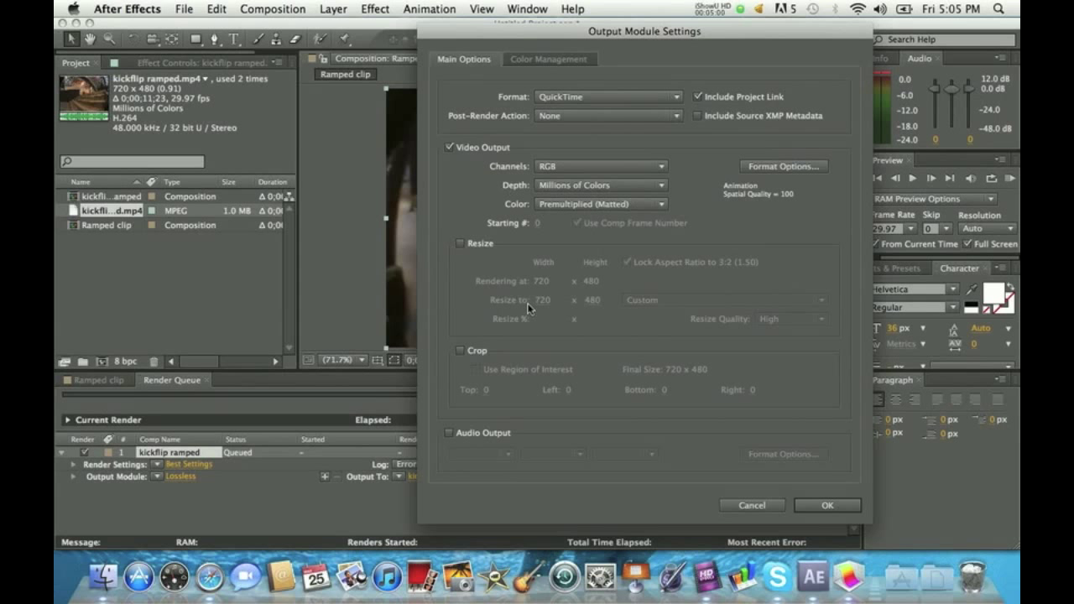
left_click(449, 434)
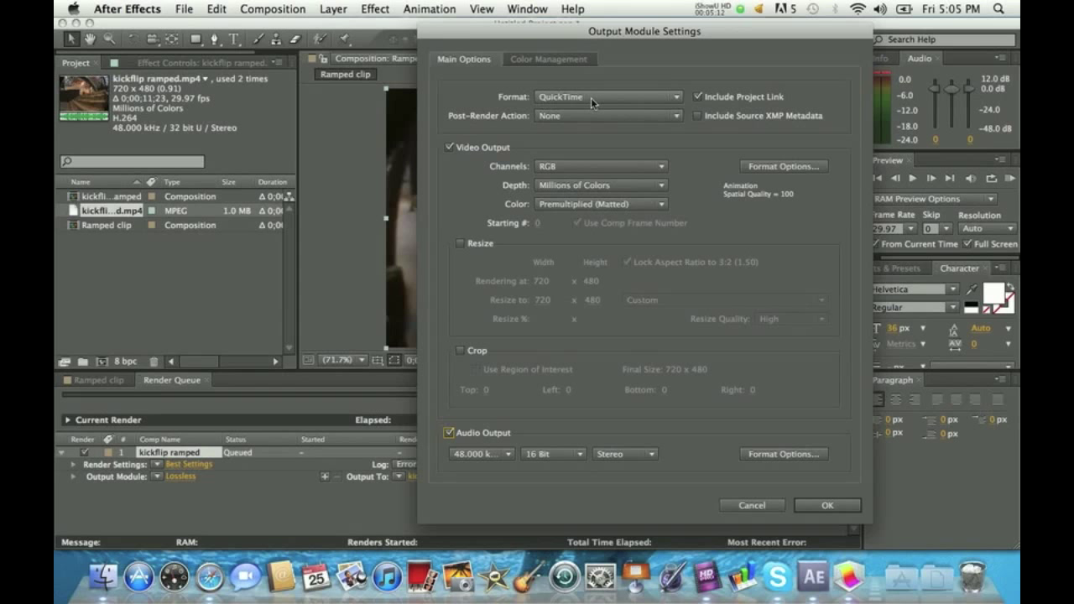
left_click(676, 98)
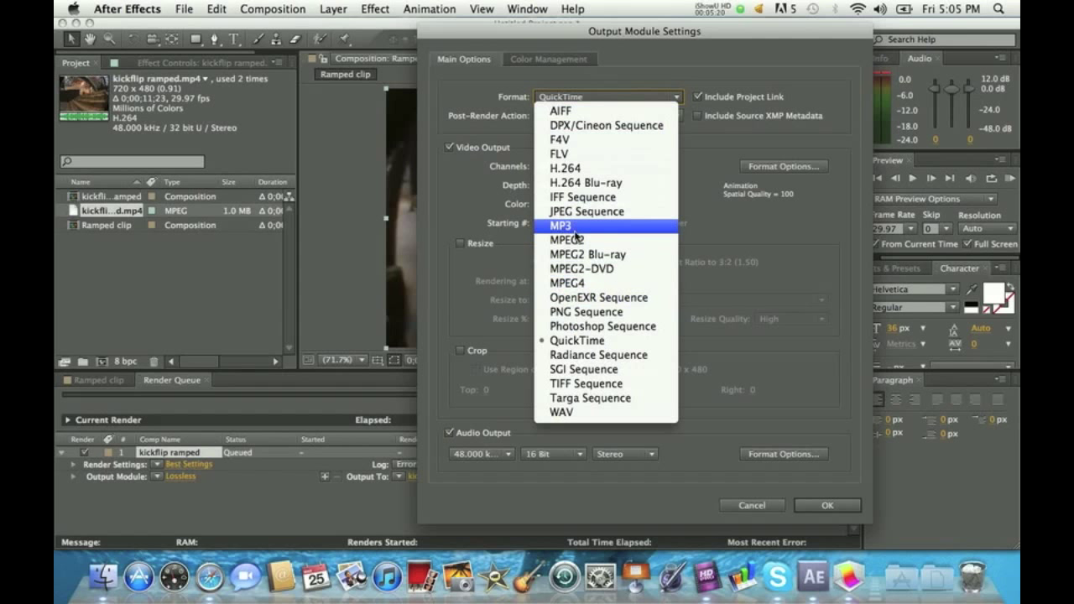
left_click(608, 169)
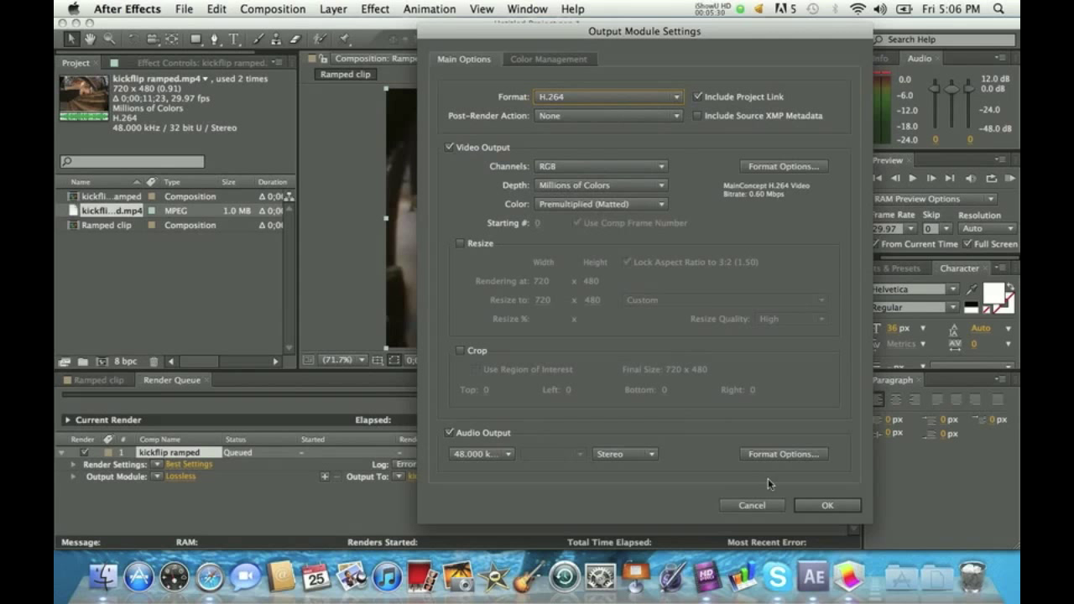
left_click(826, 505)
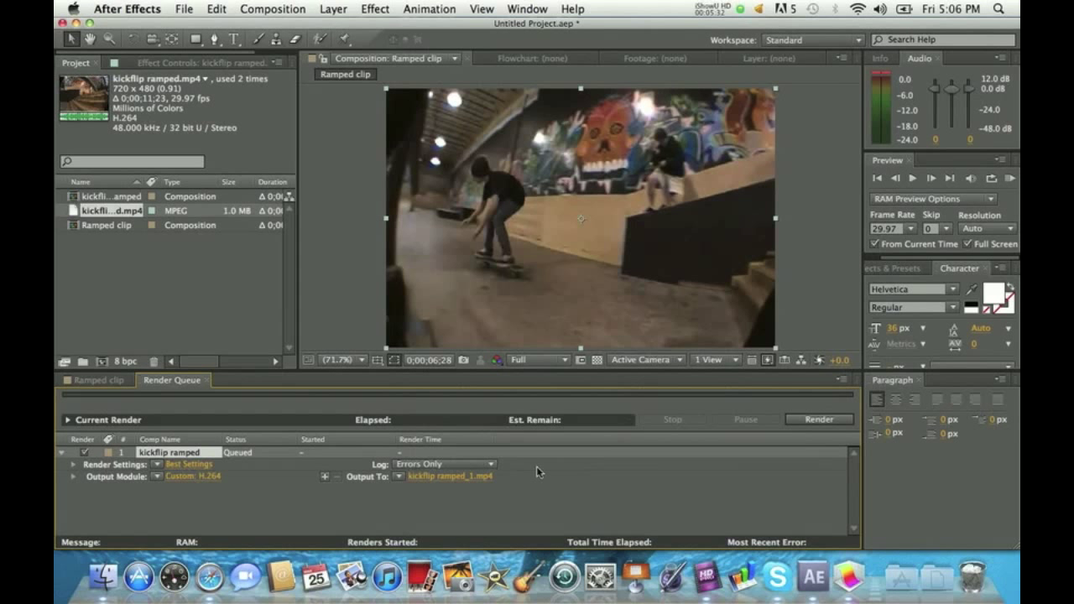
Step: Name the queued render's output file 'ramped clip.mp4', saved to the Desktop
left_click(444, 477)
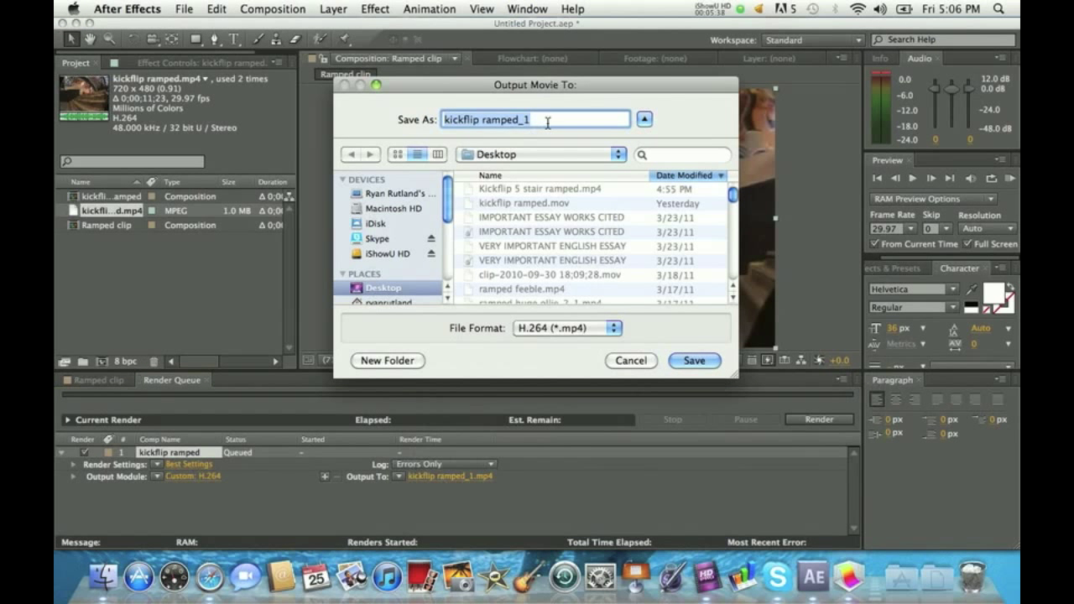
key("BackSpace")
type("ramped ")
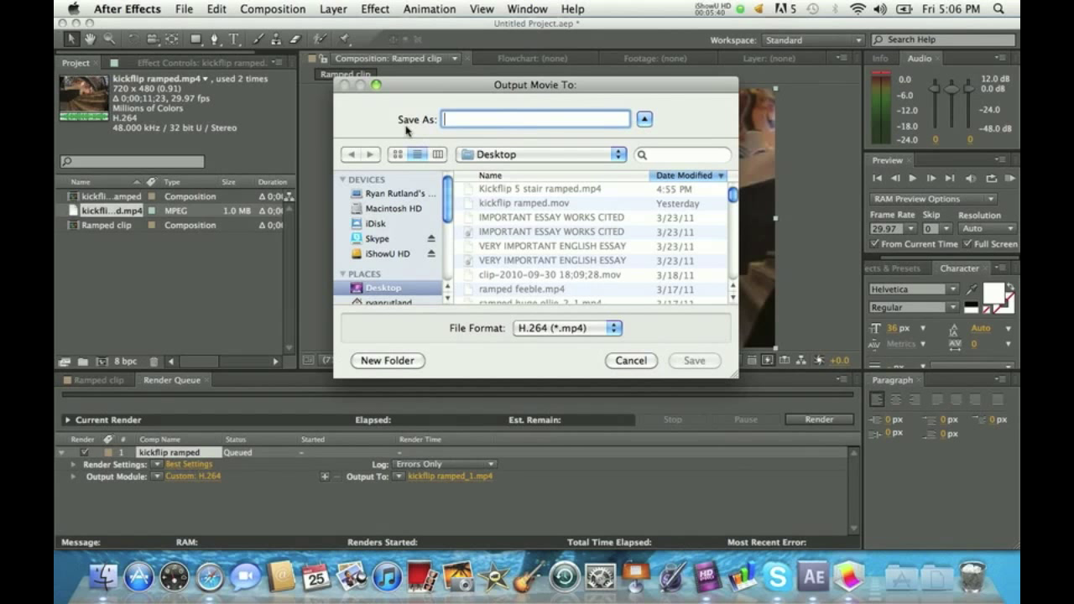
type("clip")
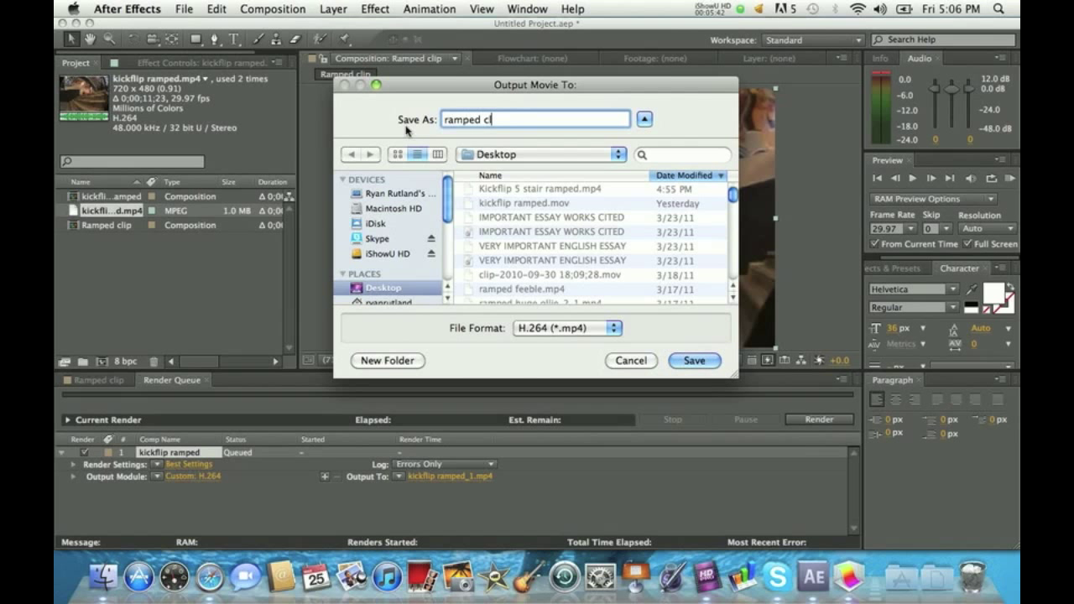
left_click(693, 359)
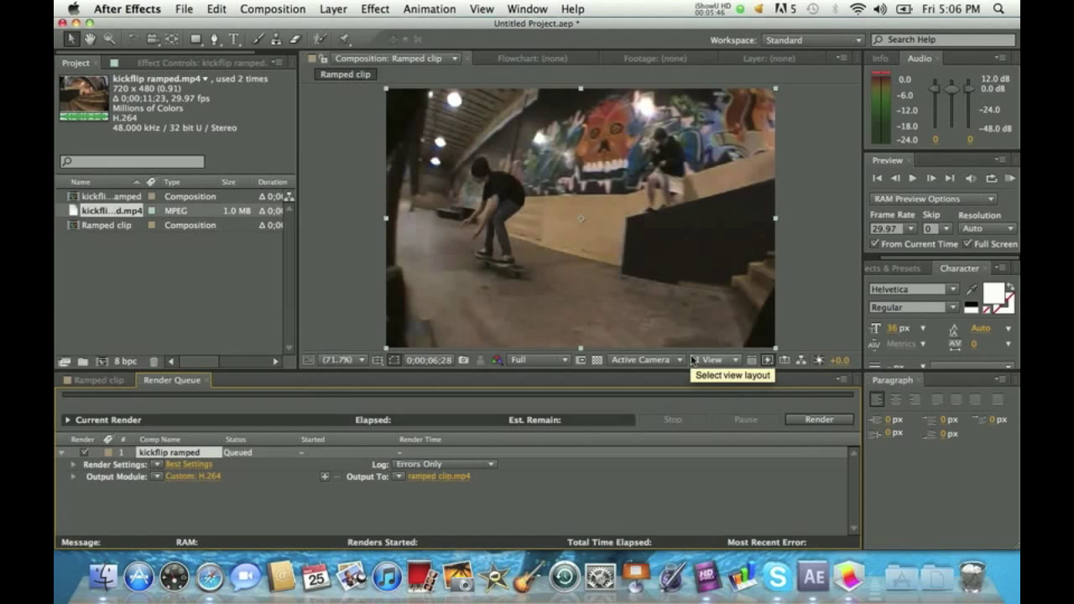